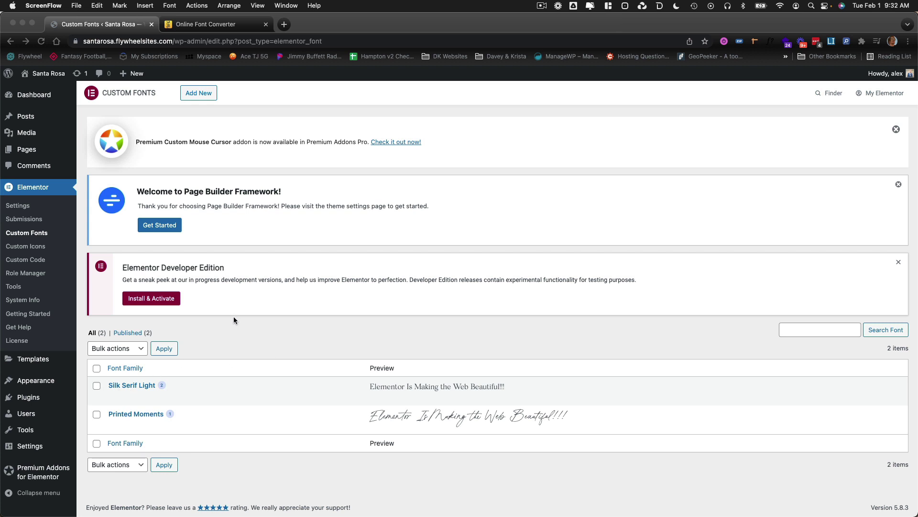
Dismiss the Premium Addons, Page Builder Framework and Elementor Developer Edition notices.
left_click(897, 128)
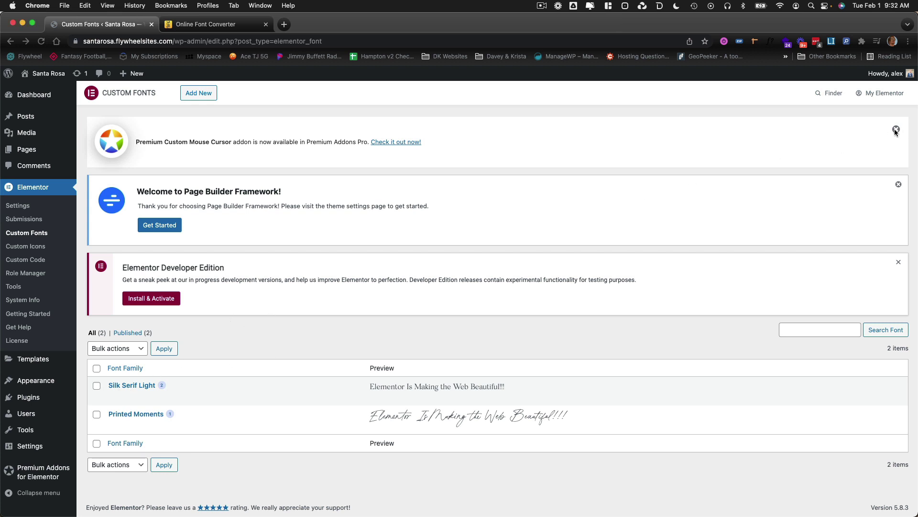
left_click(898, 128)
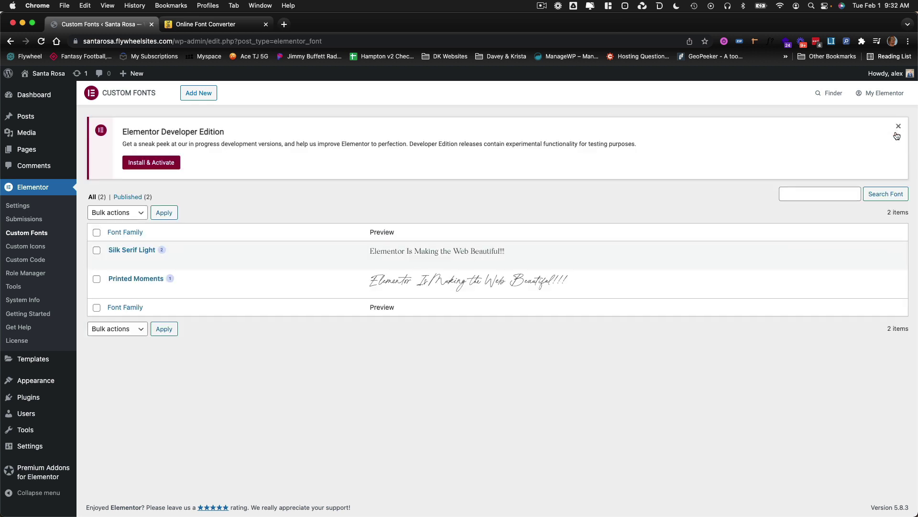
left_click(898, 129)
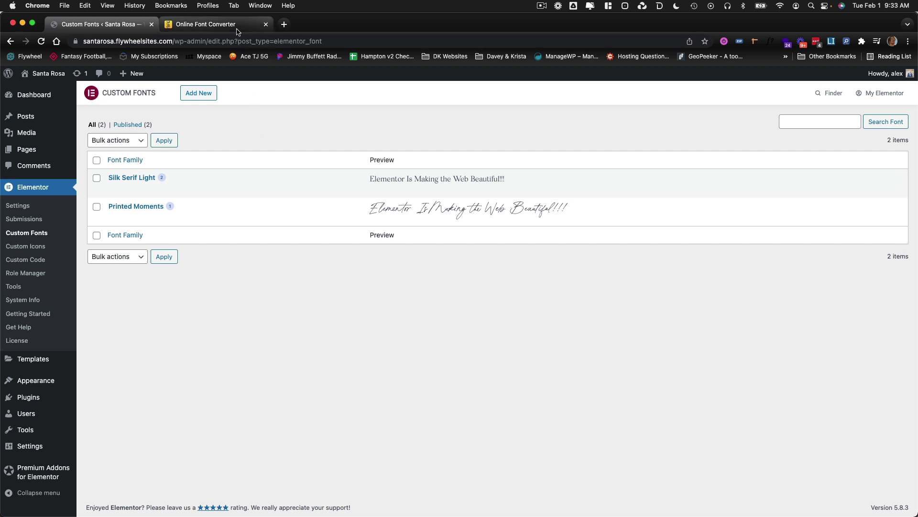
In the font converter, re-toggle woff2 so eot, svg, ttf, woff and woff2 stay selected.
left_click(219, 27)
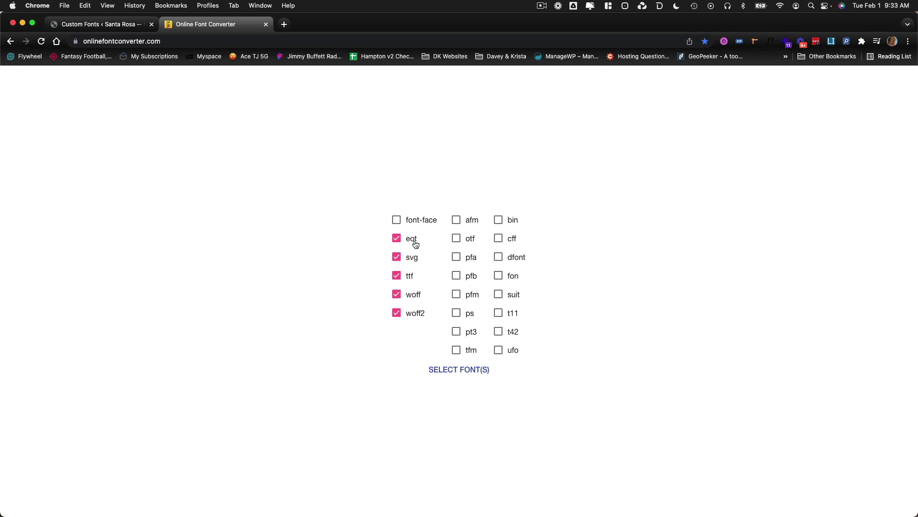
key("super+shift+5")
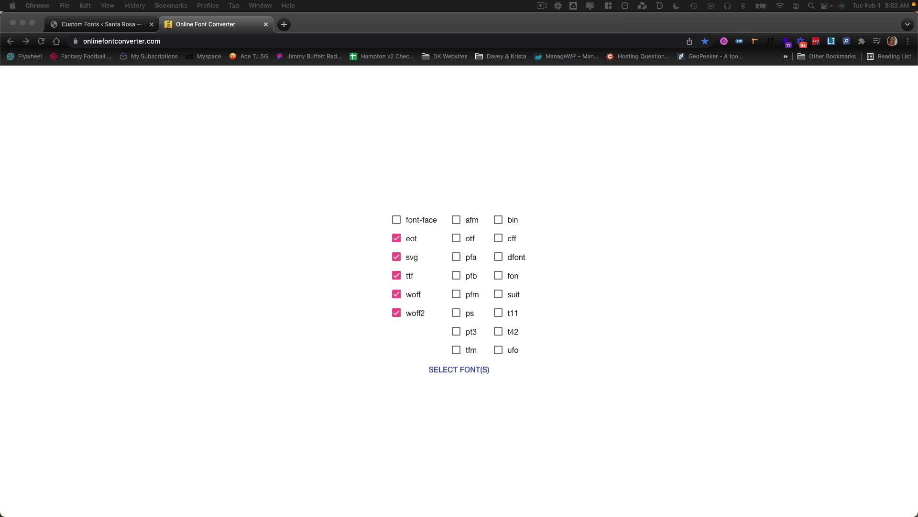
left_click(384, 343)
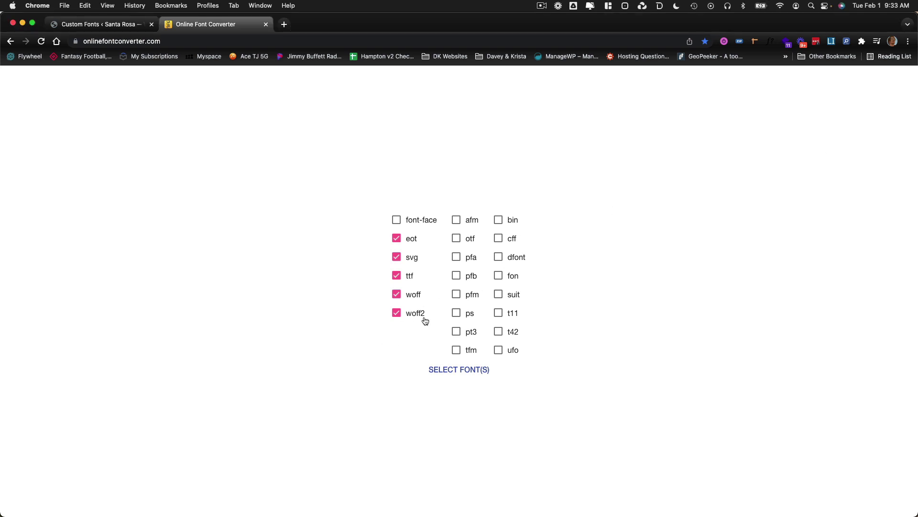
left_click(396, 314)
left_click(397, 315)
Convert the chosen font, then download and open the converted font zip.
left_click(465, 372)
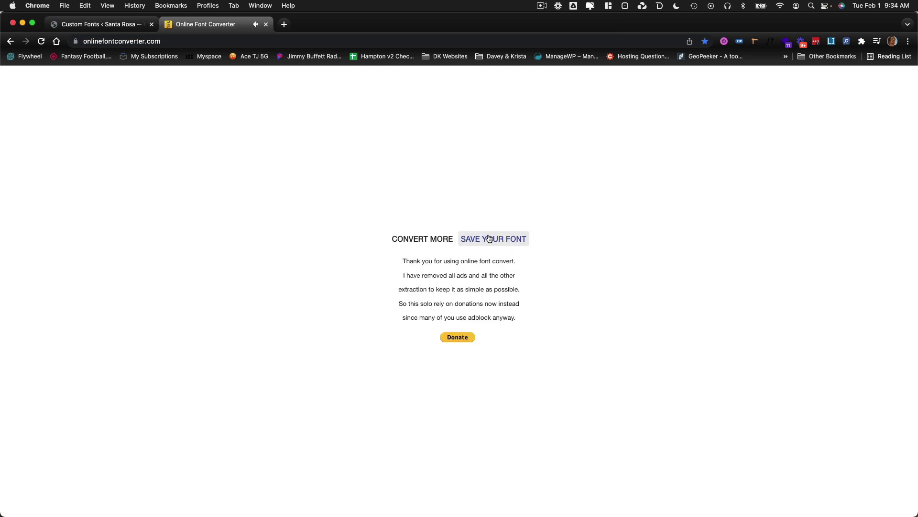
left_click(488, 238)
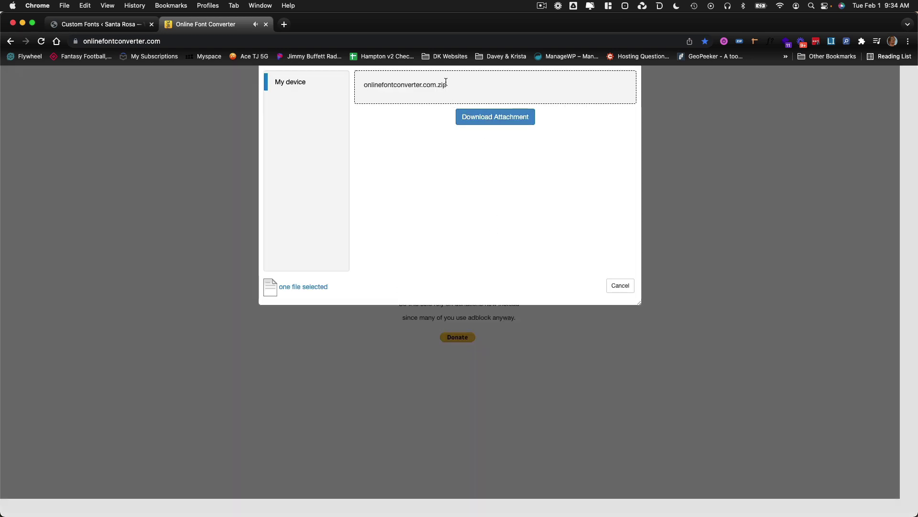
left_click(512, 120)
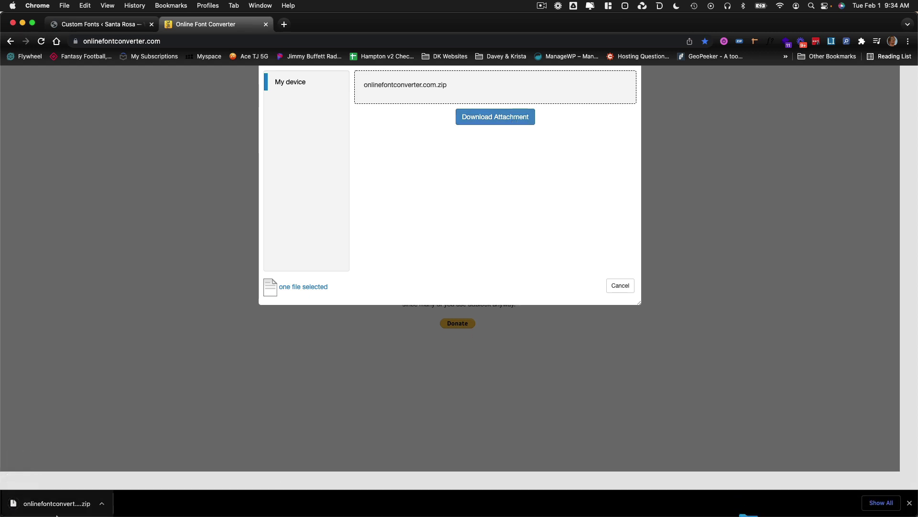
left_click(57, 503)
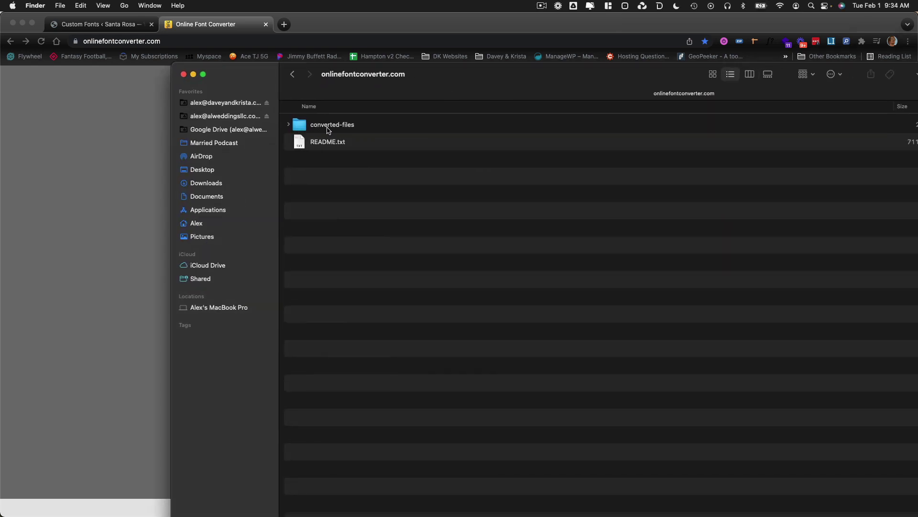
Open the converted-files folder inside the unzipped onlinefontconverter.com download.
double_click(349, 129)
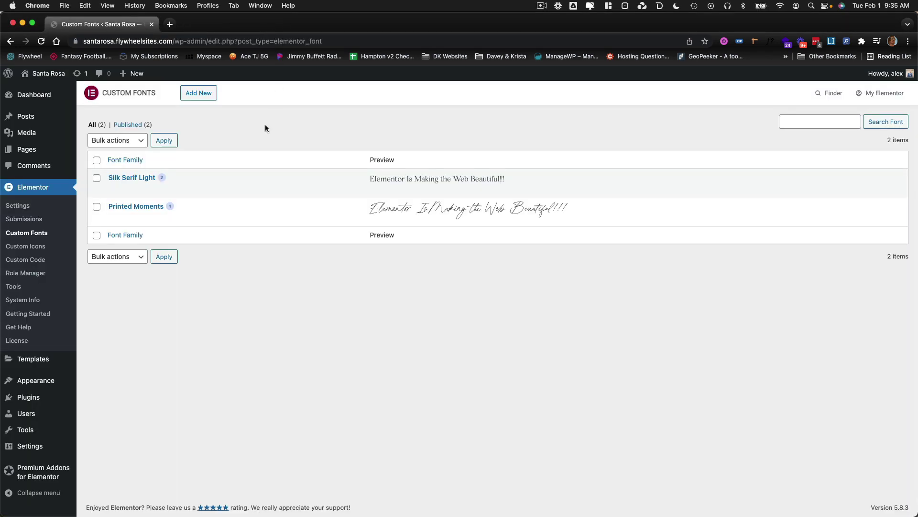
Start a new custom font and focus its Font Family field for the name Wamelo.
left_click(201, 96)
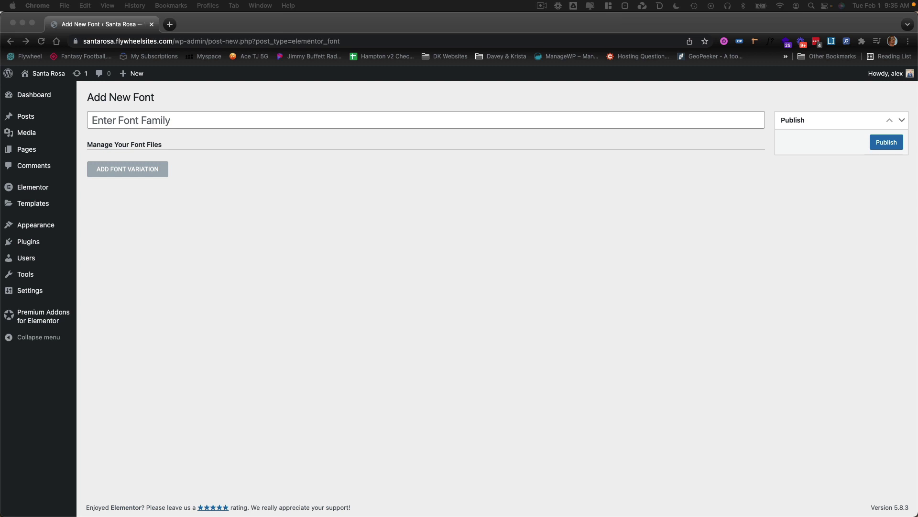
left_click(276, 117)
type("Wamelo")
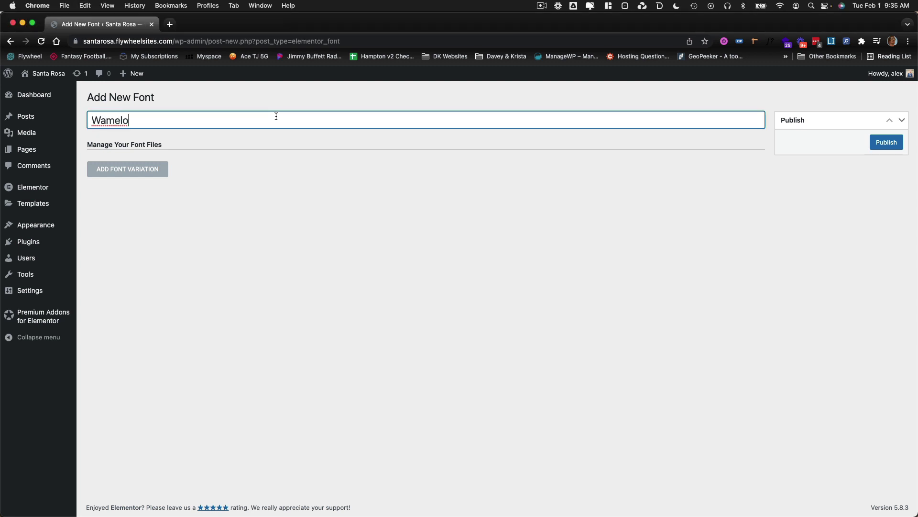
Add a first font variation with Normal weight and Italic style.
left_click(141, 172)
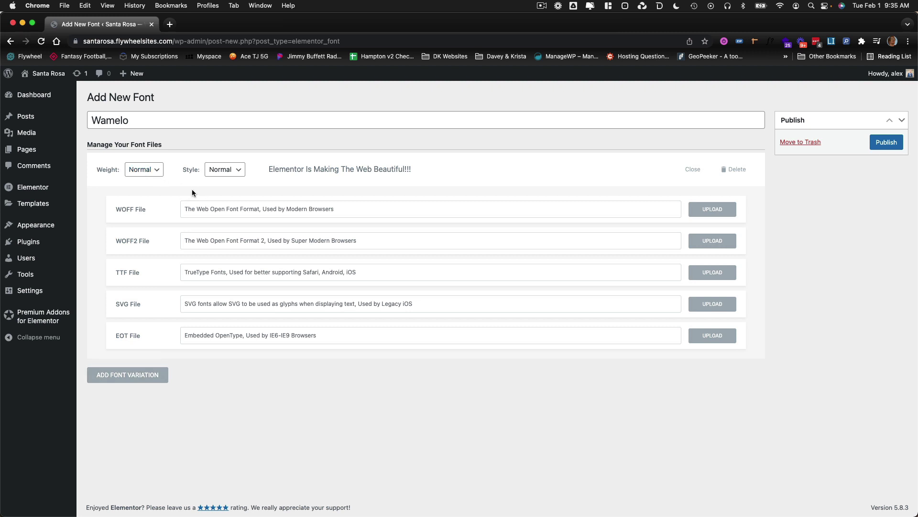
left_click(104, 172)
left_click(143, 171)
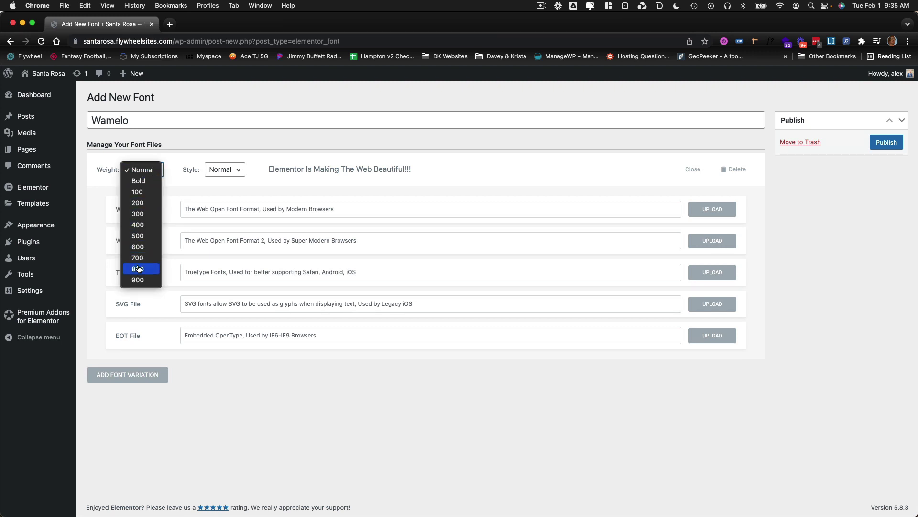
left_click(105, 178)
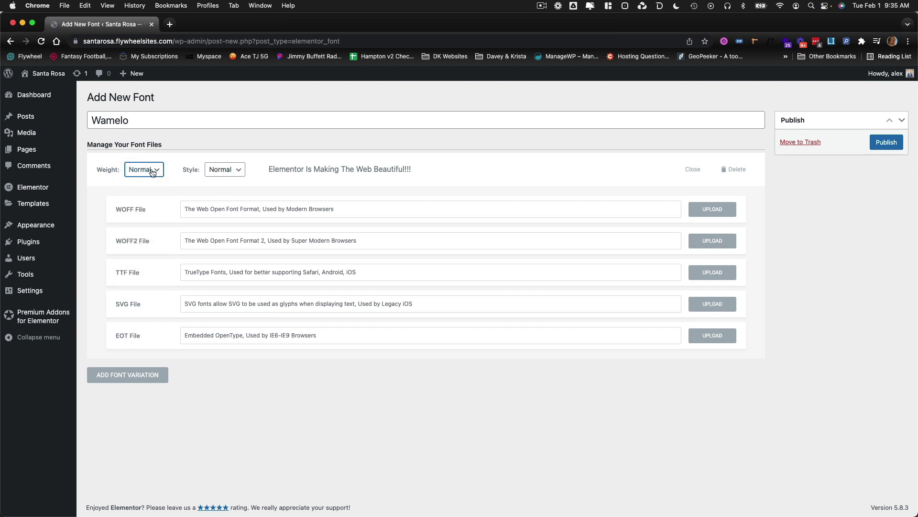
left_click(216, 170)
left_click(228, 182)
left_click(219, 171)
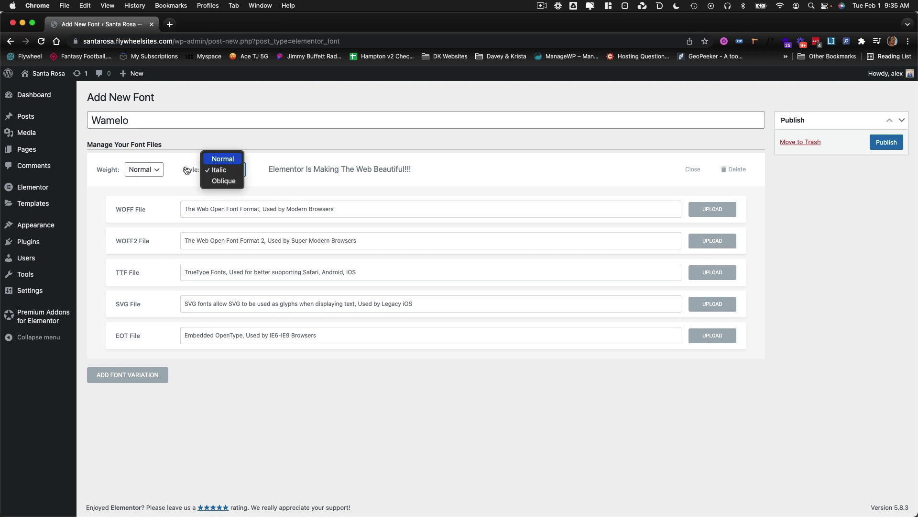
left_click(173, 381)
Add variations at weight 300 Normal and 300 Italic, and change the first to weight 100.
left_click(148, 379)
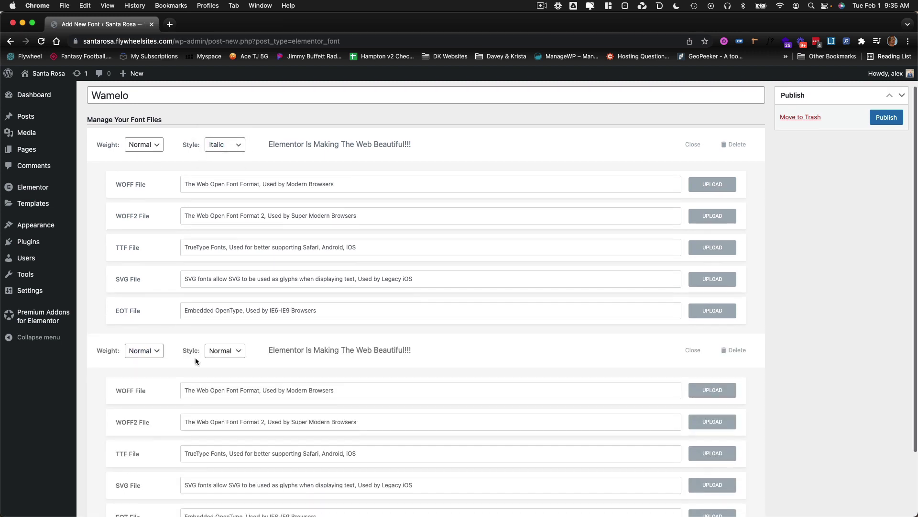
scroll(149, 380, "down", 2)
left_click(148, 338)
left_click(146, 385)
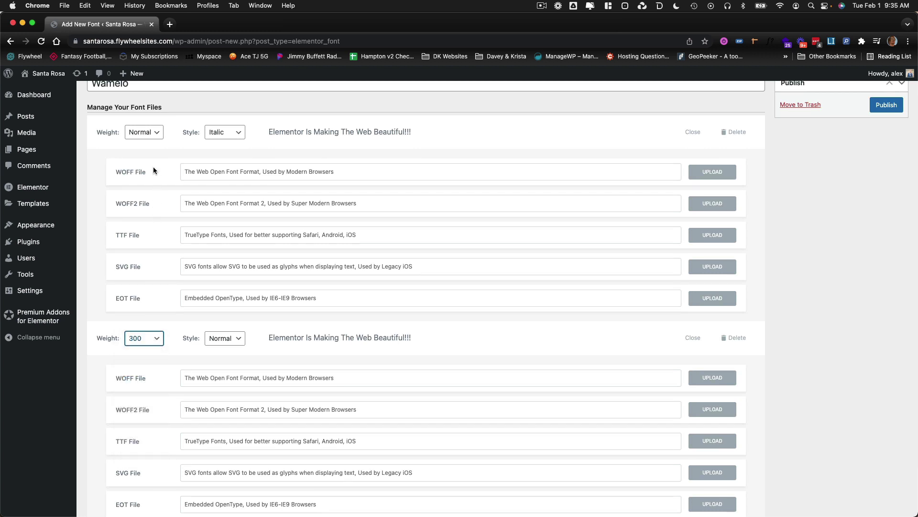
left_click(146, 130)
left_click(149, 154)
scroll(183, 324, "down", 1)
scroll(184, 320, "down", 1)
scroll(153, 377, "down", 2)
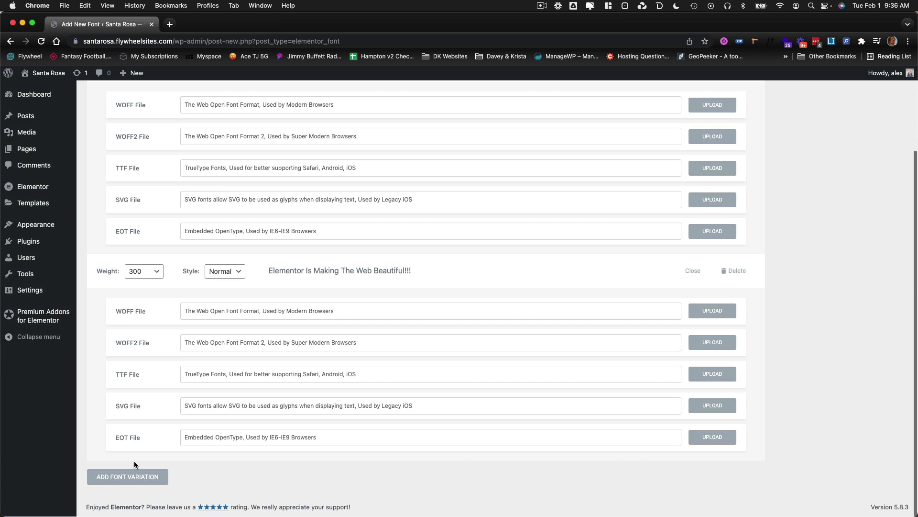
left_click(139, 476)
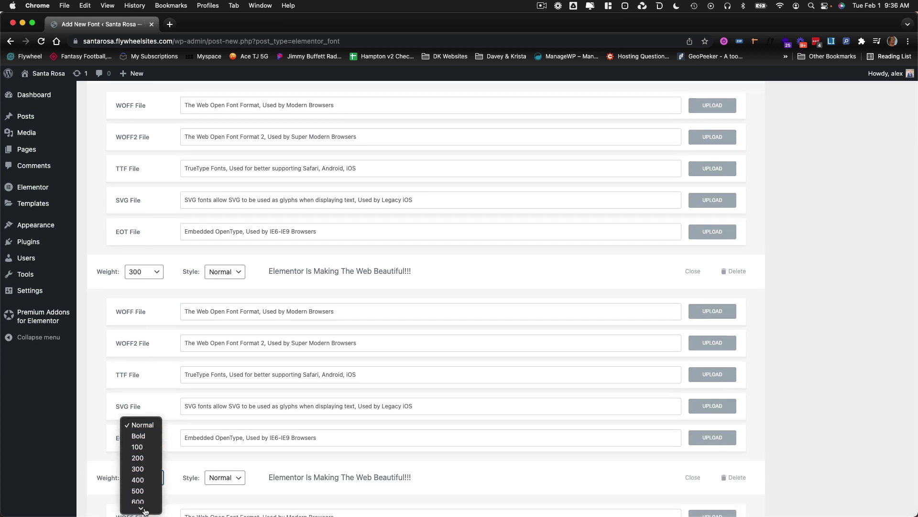
left_click(146, 458)
left_click(225, 477)
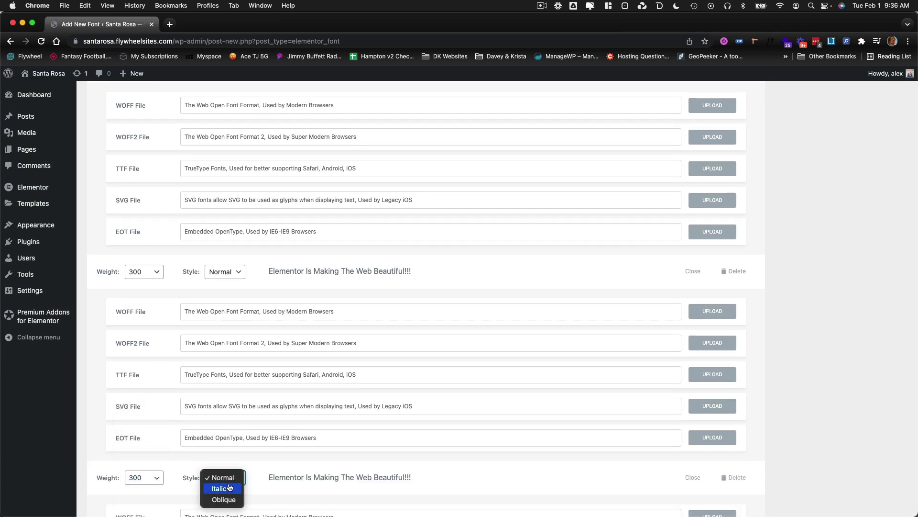
left_click(271, 446)
scroll(270, 447, "down", 2)
scroll(257, 467, "up", 1)
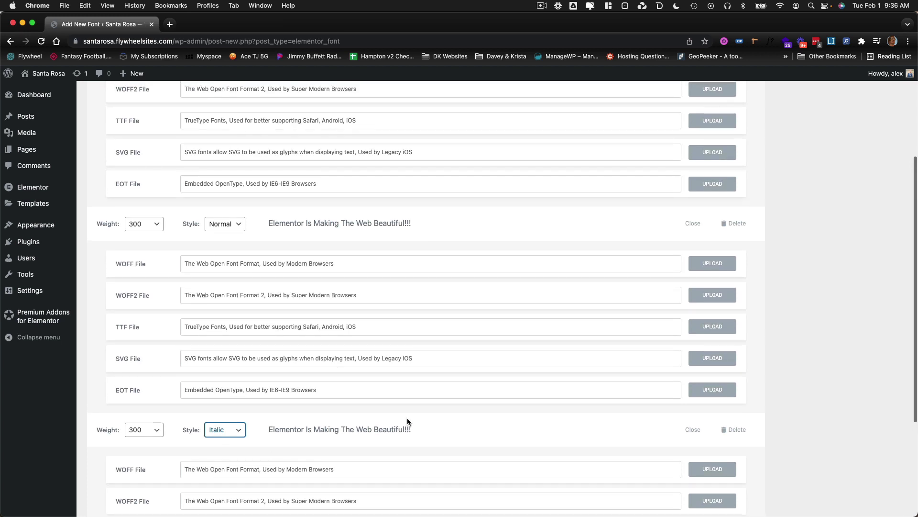
scroll(382, 430, "up", 1)
scroll(354, 418, "up", 2)
scroll(270, 350, "up", 1)
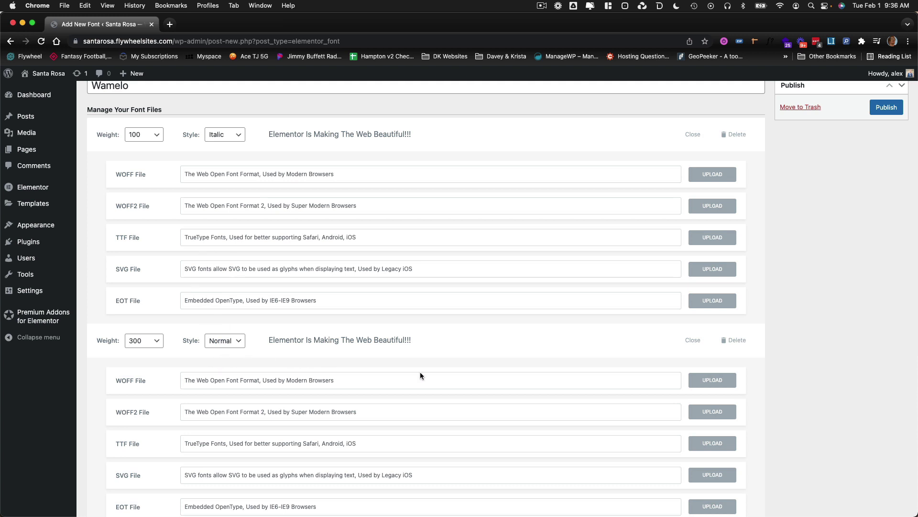
scroll(324, 364, "up", 1)
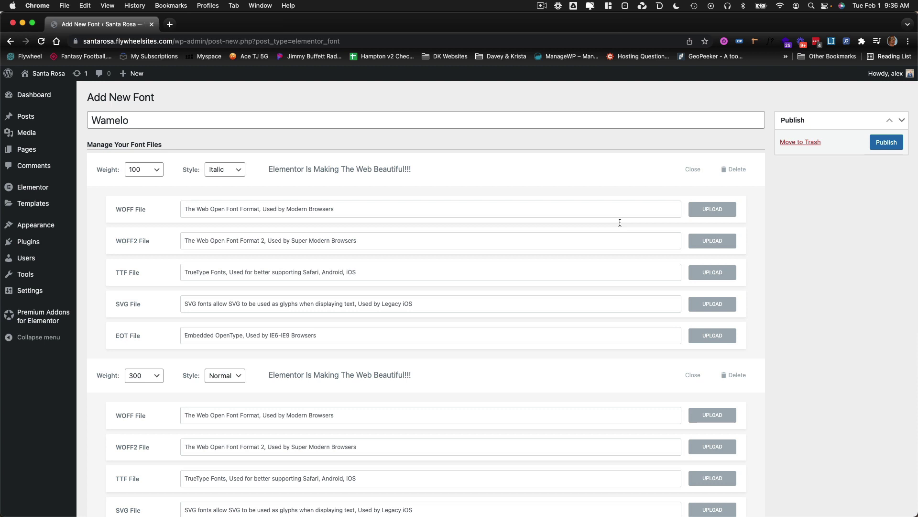
Collapse and delete the 300 Normal and 300 Italic variations.
left_click(692, 375)
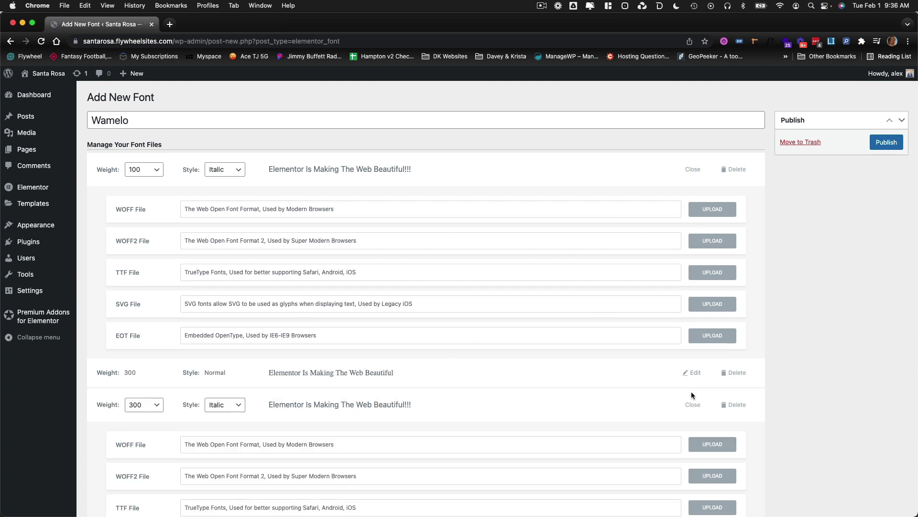
left_click(692, 405)
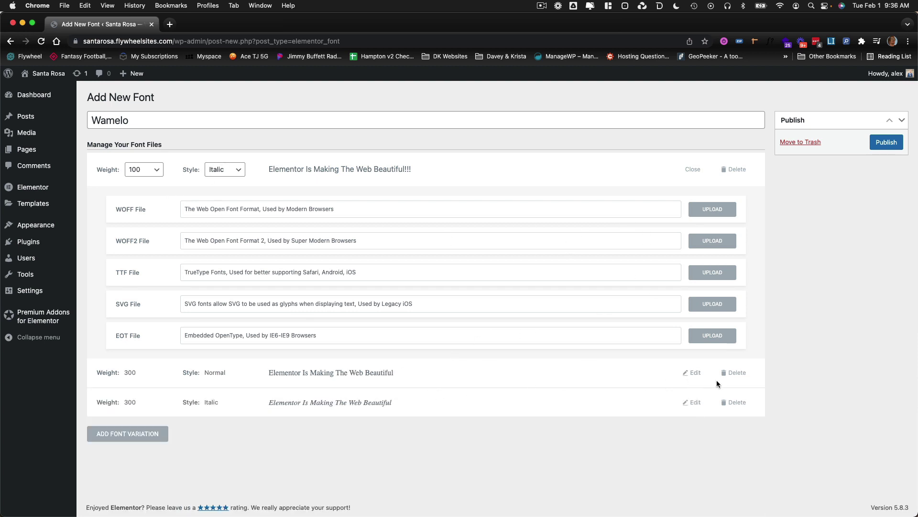
left_click(739, 376)
left_click(539, 100)
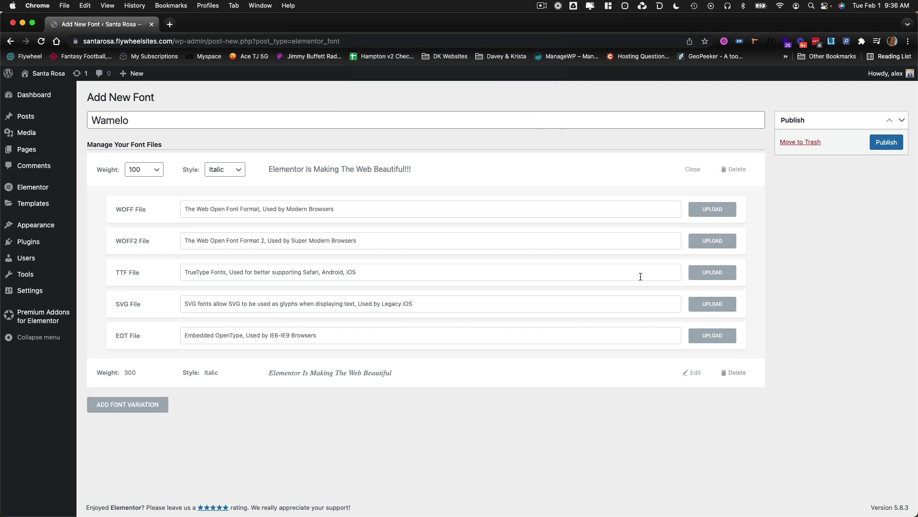
left_click(738, 374)
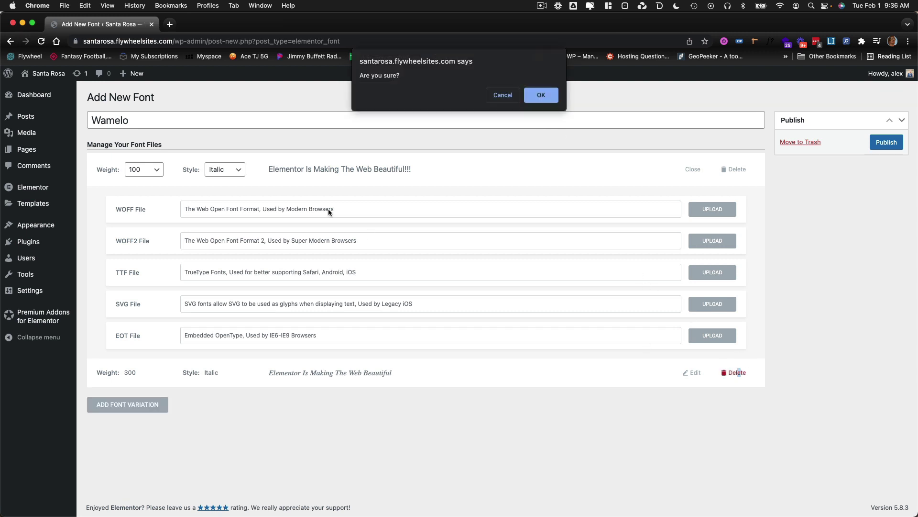
left_click(541, 95)
Set the remaining variation's weight and style both to Normal.
left_click(154, 172)
left_click(153, 148)
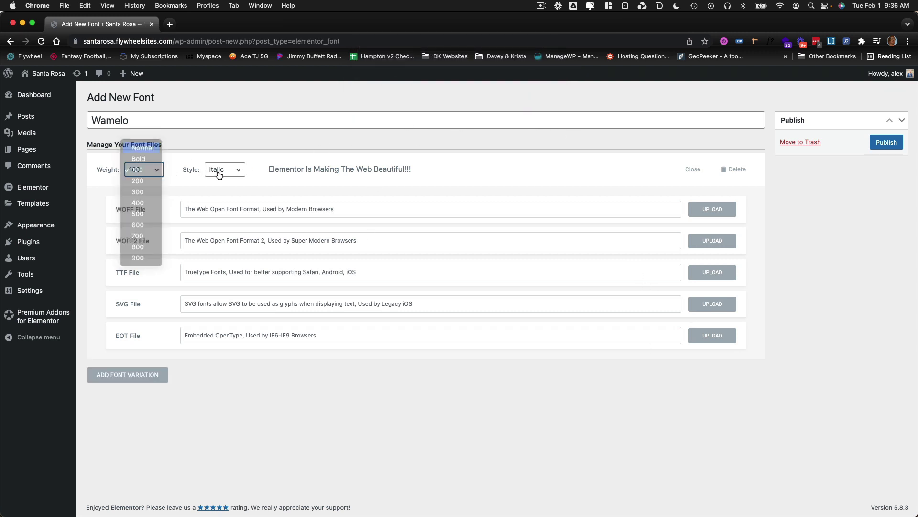
left_click(225, 169)
left_click(222, 158)
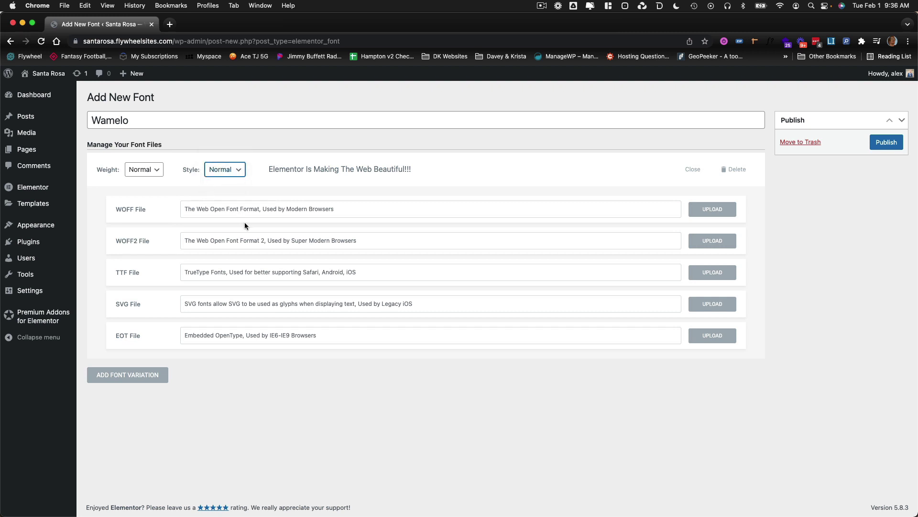
left_click(414, 422)
Upload Wamelo.woff as the variation's WOFF file.
left_click(233, 213)
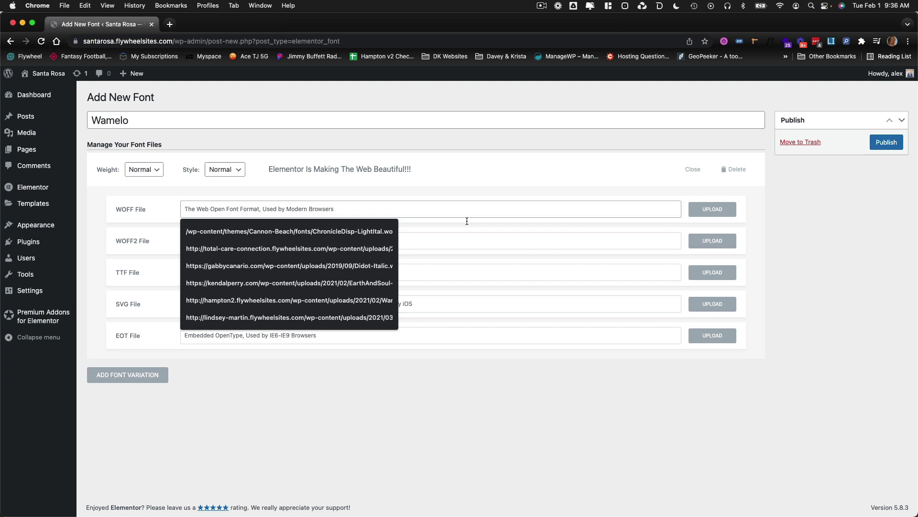
left_click(712, 208)
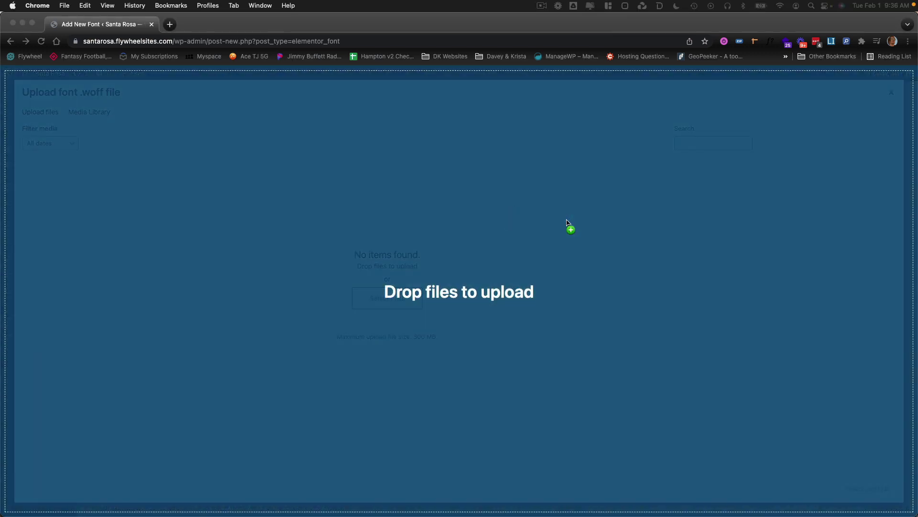
left_click_drag(803, 37, 761, 417)
left_click(868, 489)
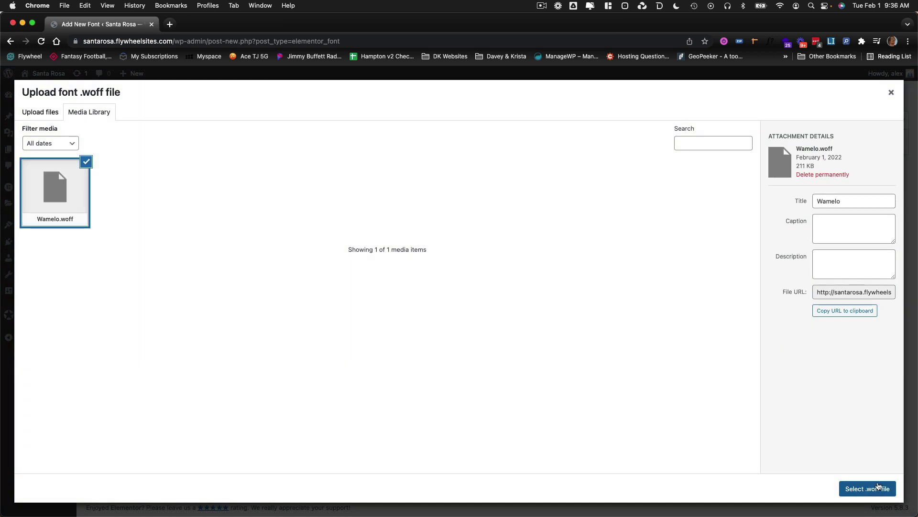
Upload Wamelo.woff2 and the remaining TTF, SVG and EOT files, then publish Wamelo.
left_click(713, 241)
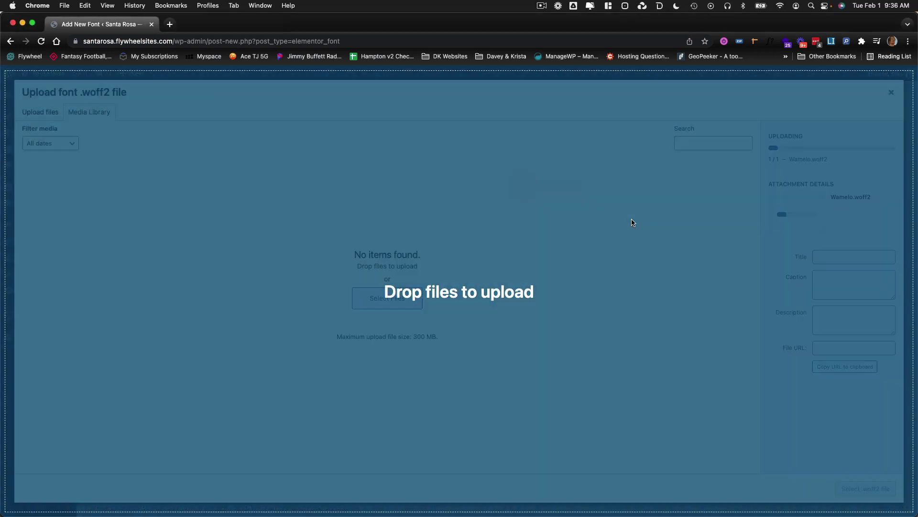
left_click_drag(821, 113, 682, 245)
left_click(868, 488)
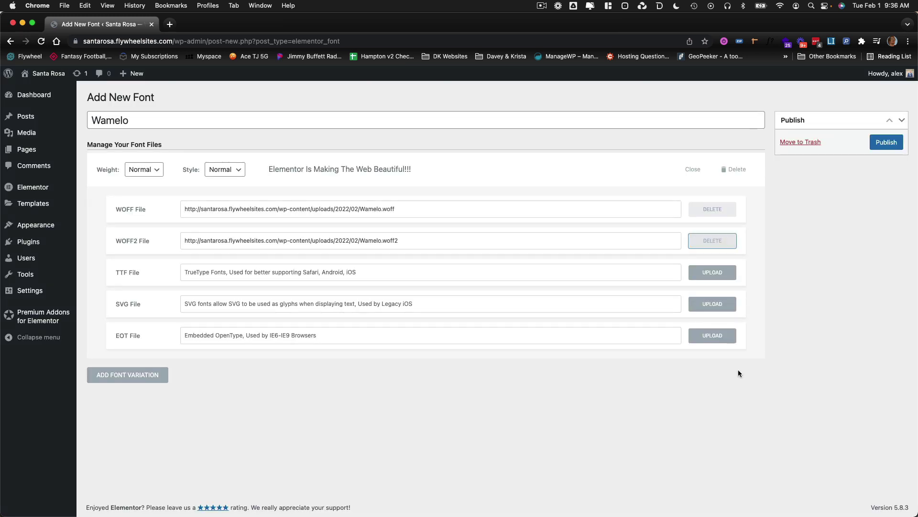
left_click(712, 273)
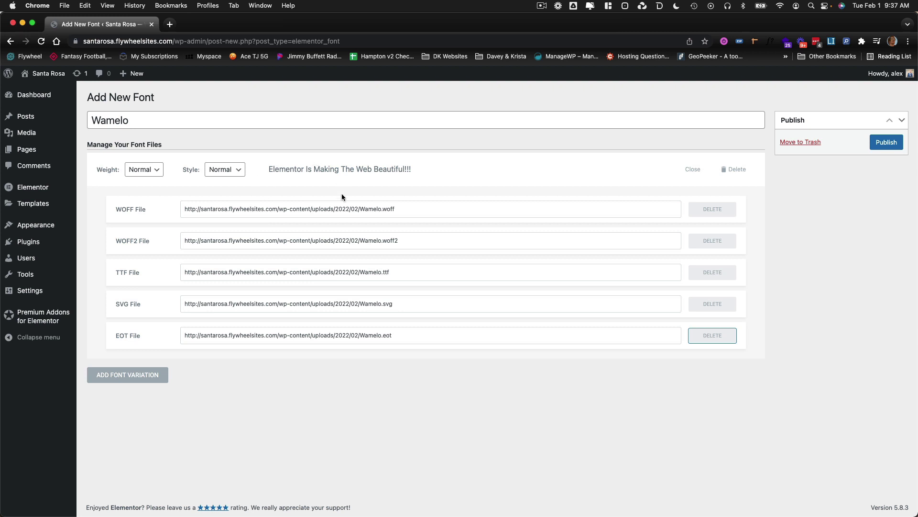
left_click(886, 143)
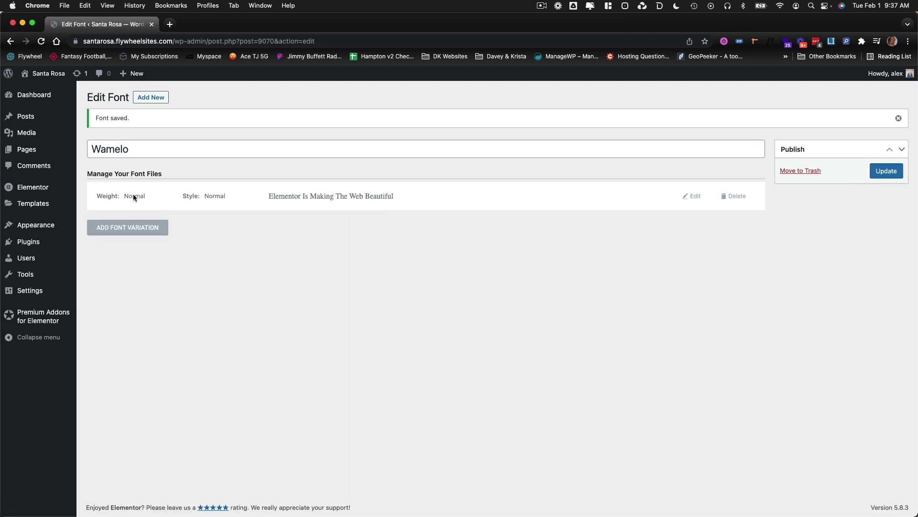
Select the font preview sentence and open the Normal variation for editing.
left_click_drag(247, 197, 390, 210)
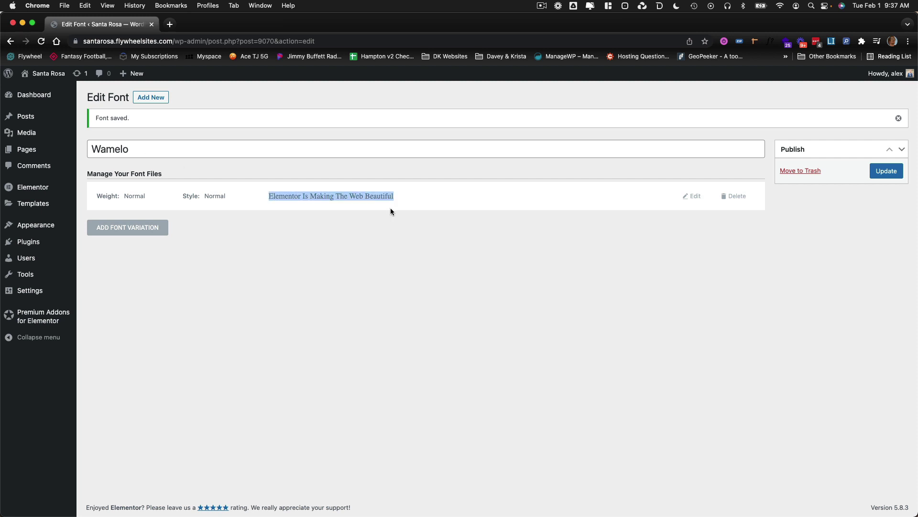
left_click(695, 196)
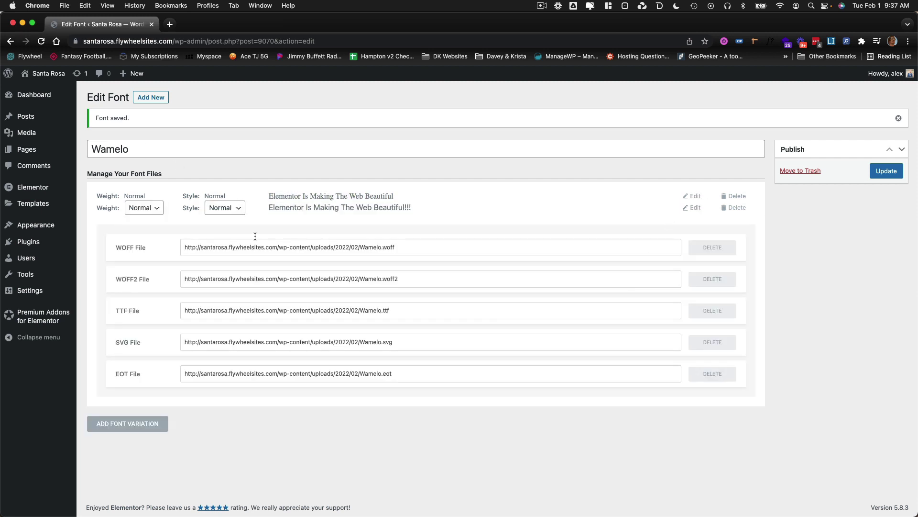
Insert 's' after 'http' in the WOFF2, TTF, SVG and EOT URLs, closing each media popup.
left_click(194, 247)
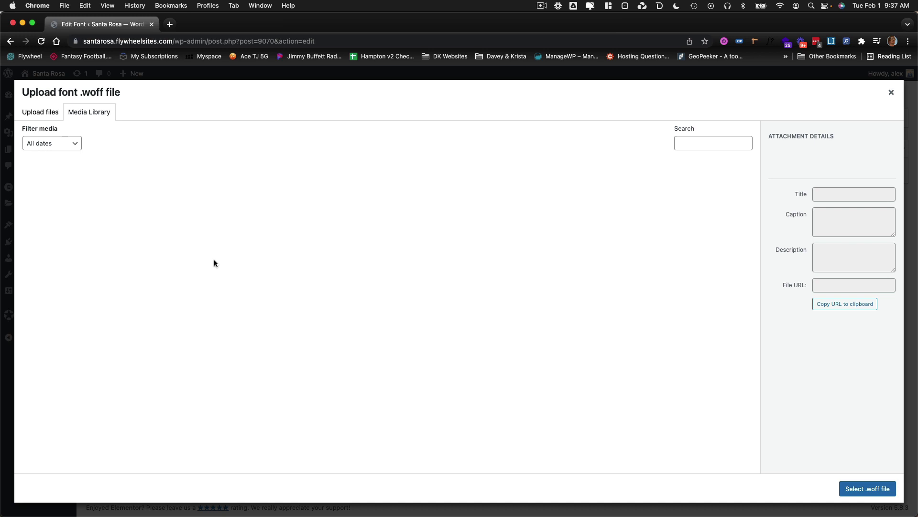
left_click(892, 93)
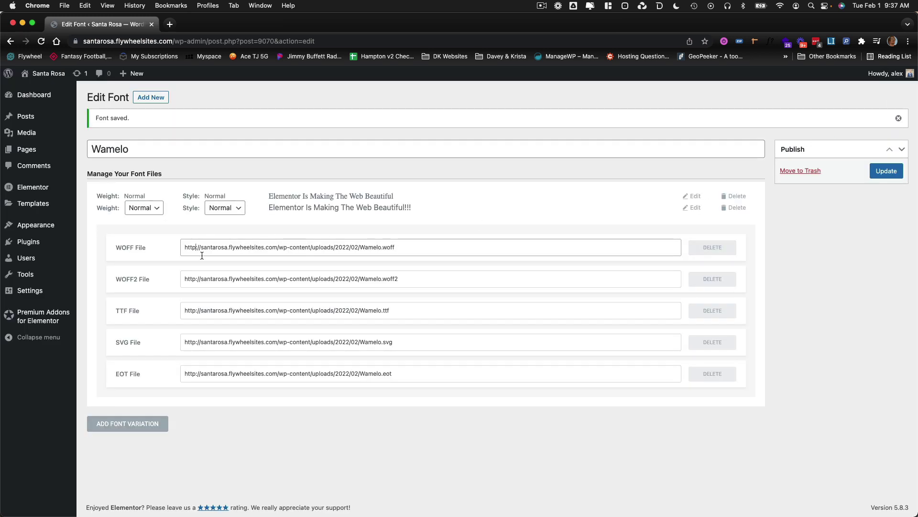
type("s")
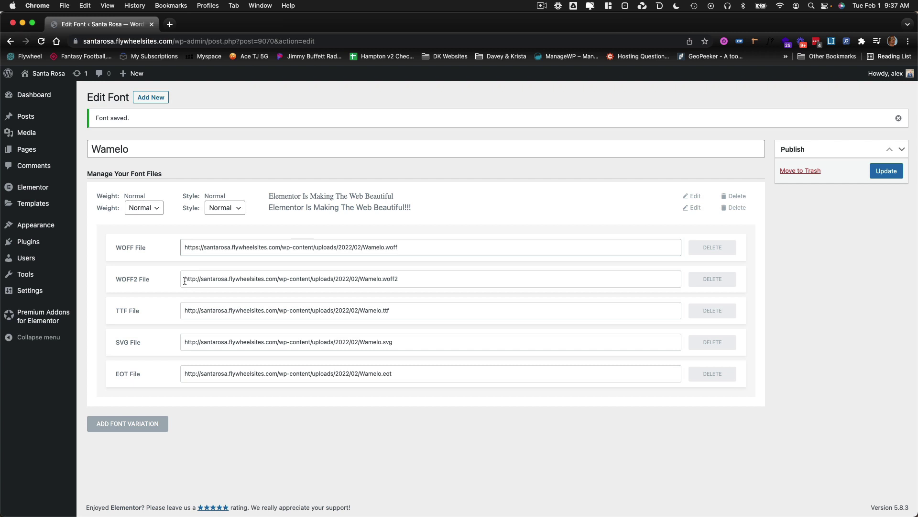
left_click(197, 280)
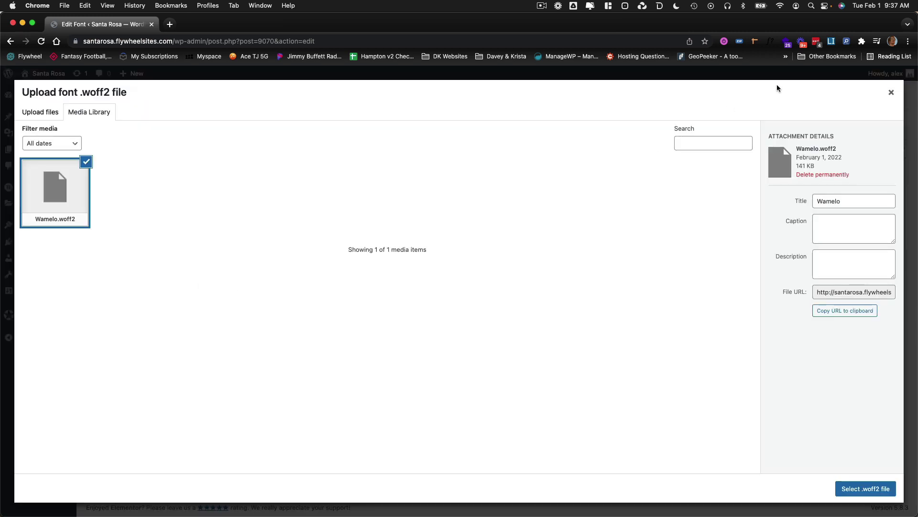
left_click(891, 93)
type("s")
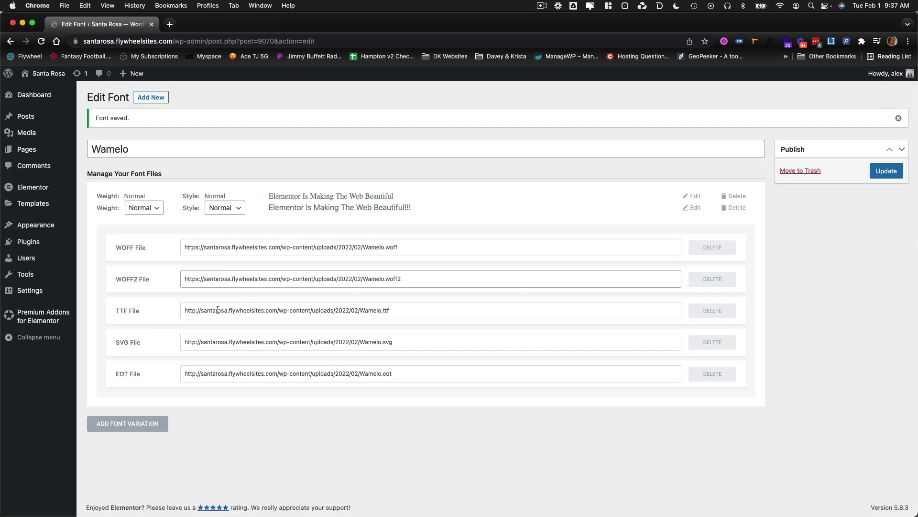
left_click(195, 312)
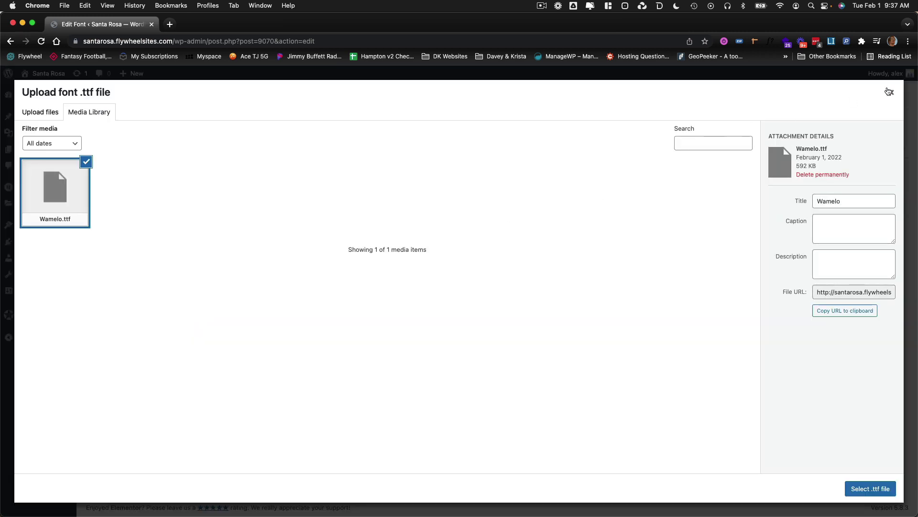
left_click(890, 93)
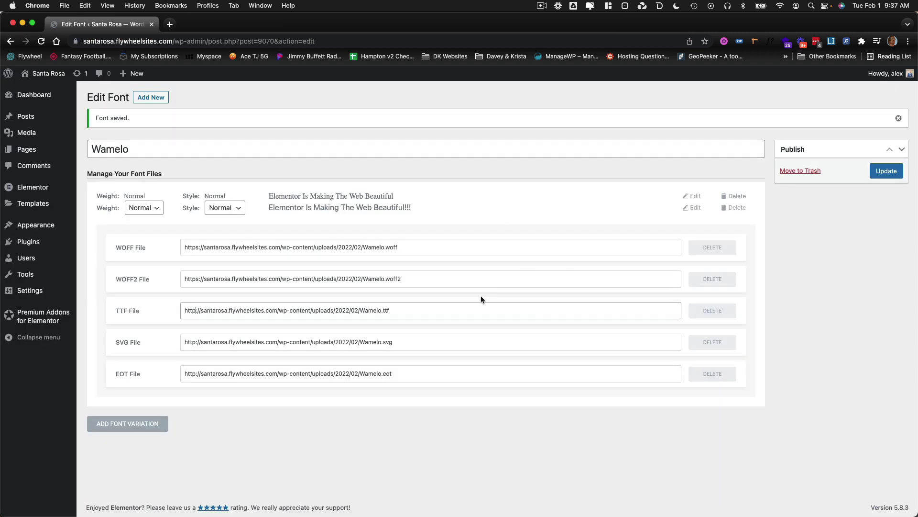
type("s")
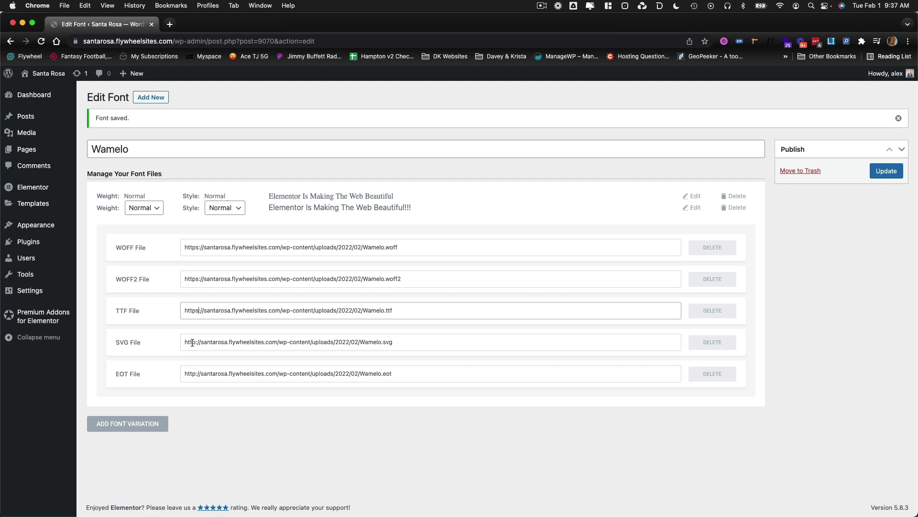
left_click(194, 344)
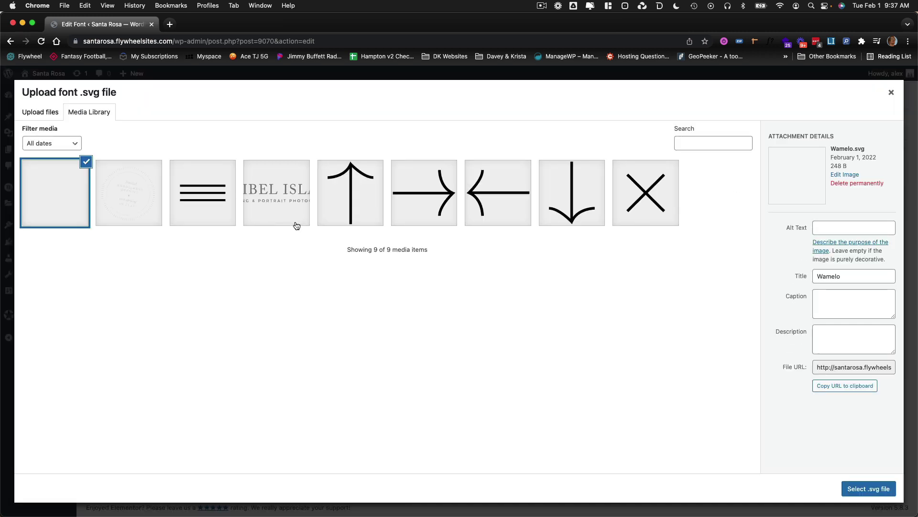
left_click(891, 94)
type("s")
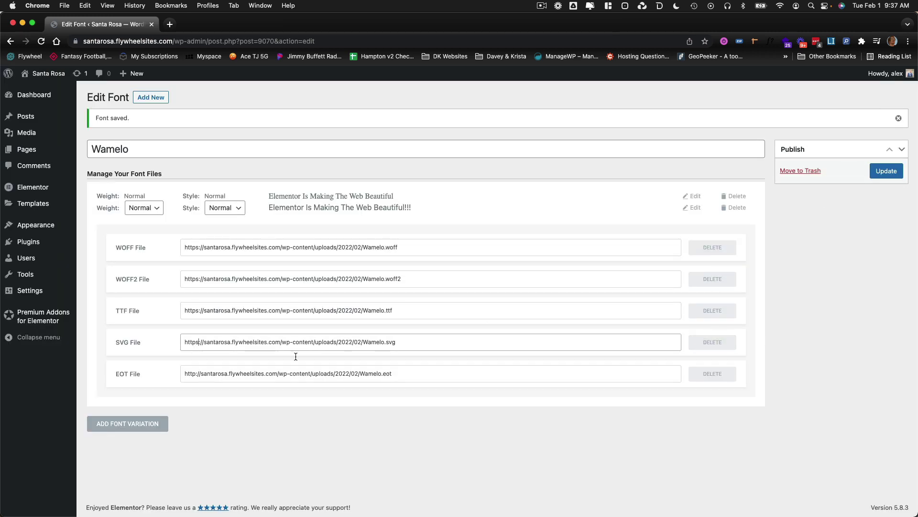
left_click(192, 374)
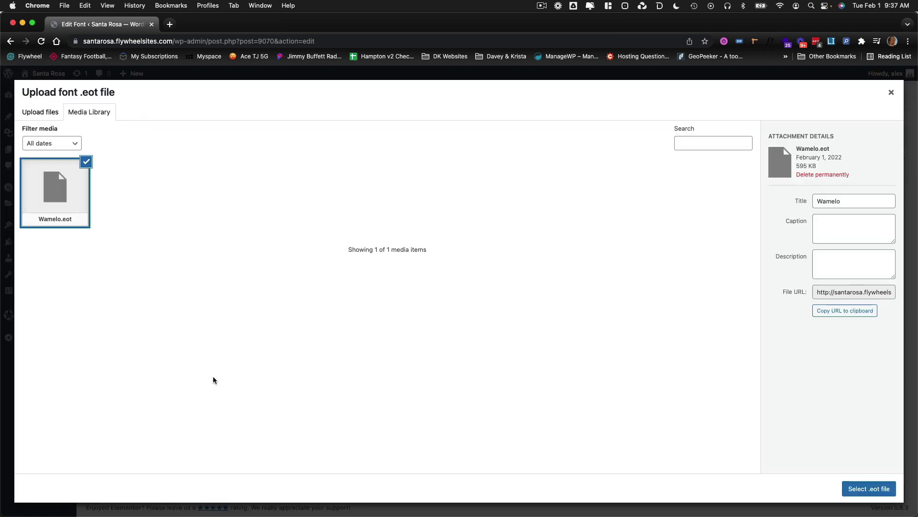
left_click(892, 94)
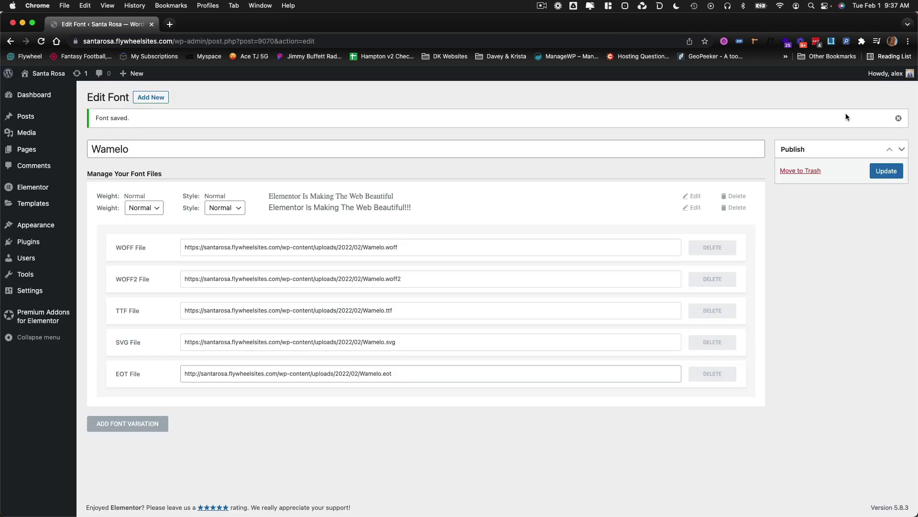
type("s")
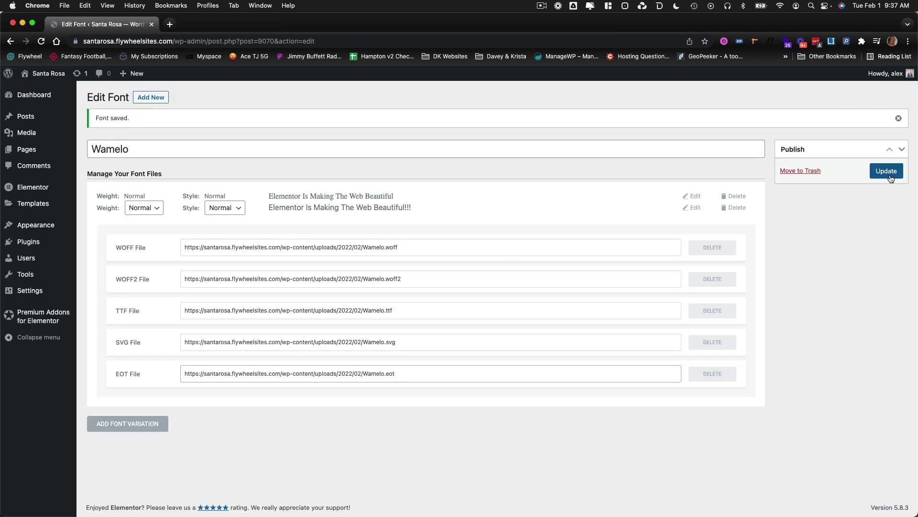
Update Wamelo and reopen its Normal variation's file URL fields.
left_click(887, 173)
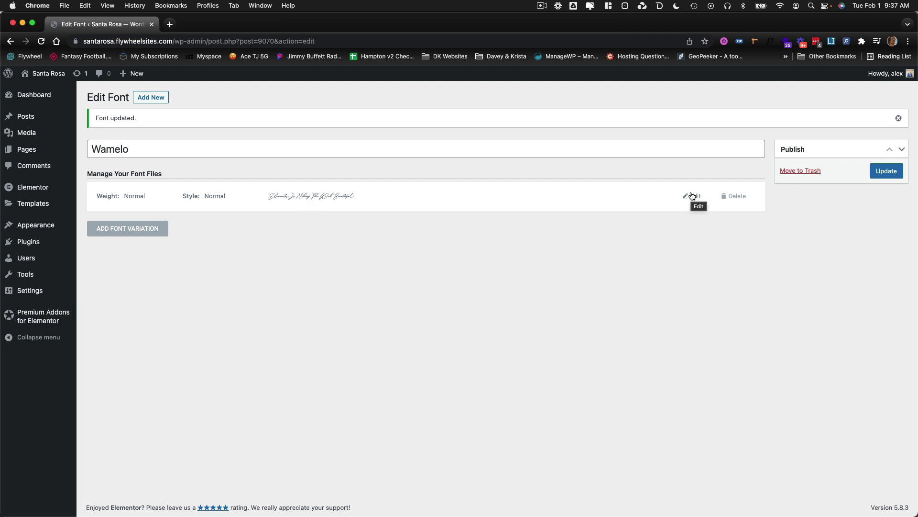
left_click(693, 196)
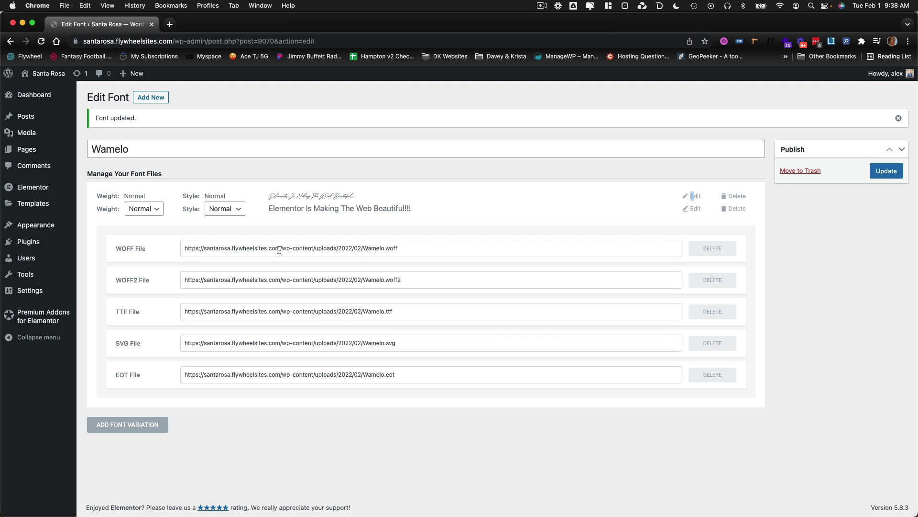
left_click_drag(280, 249, 183, 244)
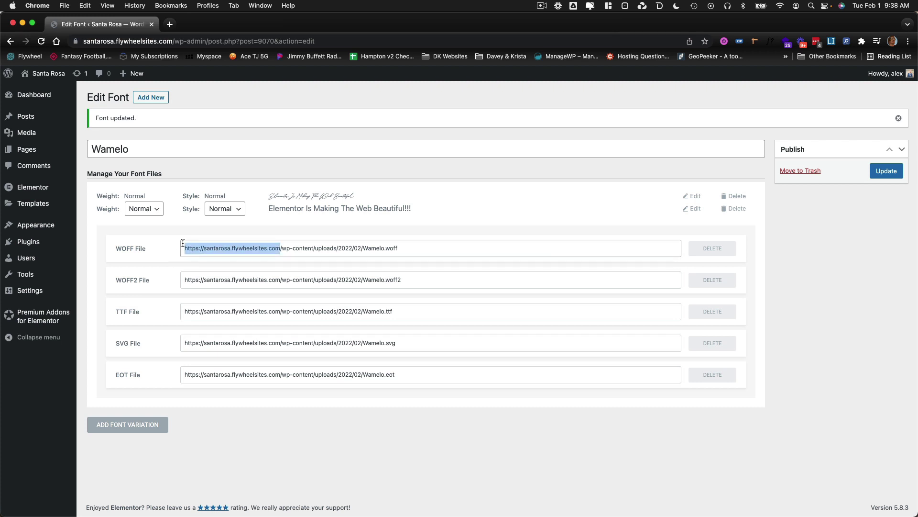
key("BackSpace")
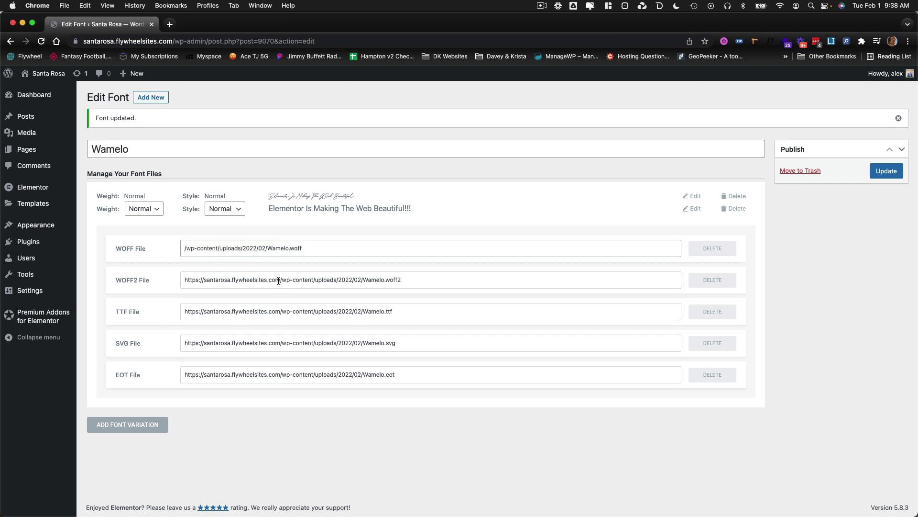
left_click_drag(278, 280, 180, 279)
key("BackSpace")
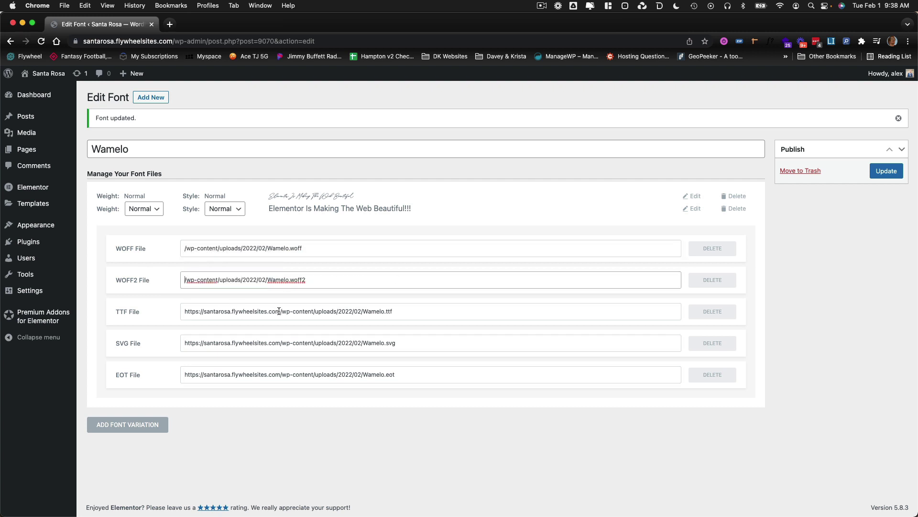
left_click_drag(280, 311, 104, 301)
key("BackSpace")
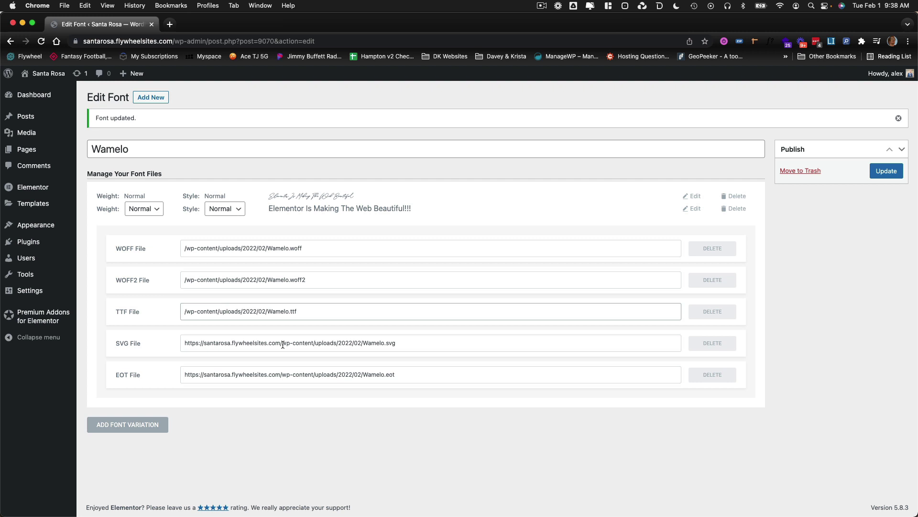
left_click_drag(281, 344, 150, 340)
key("BackSpace")
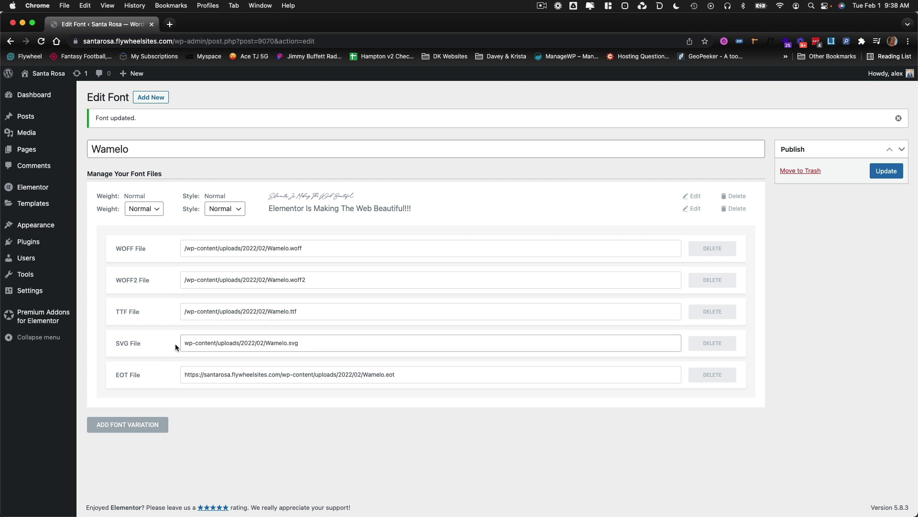
type("/")
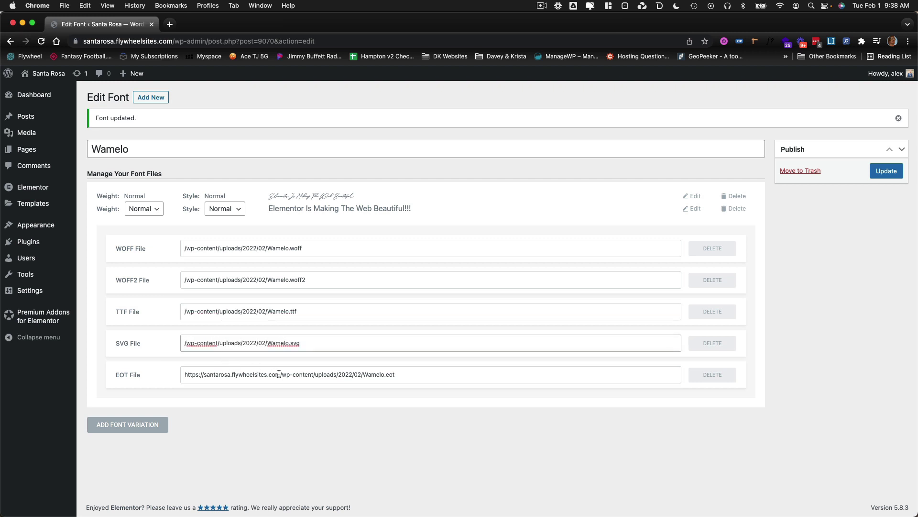
left_click_drag(279, 374, 151, 370)
key("BackSpace")
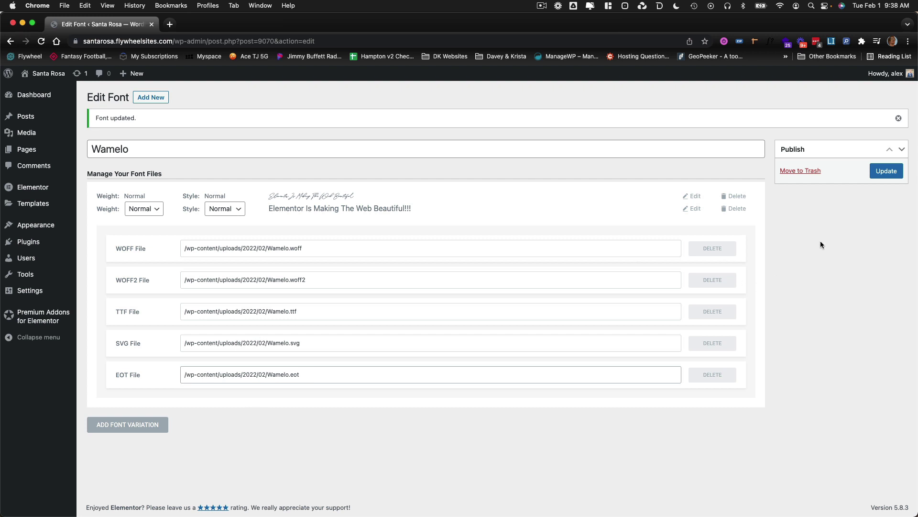
left_click(886, 171)
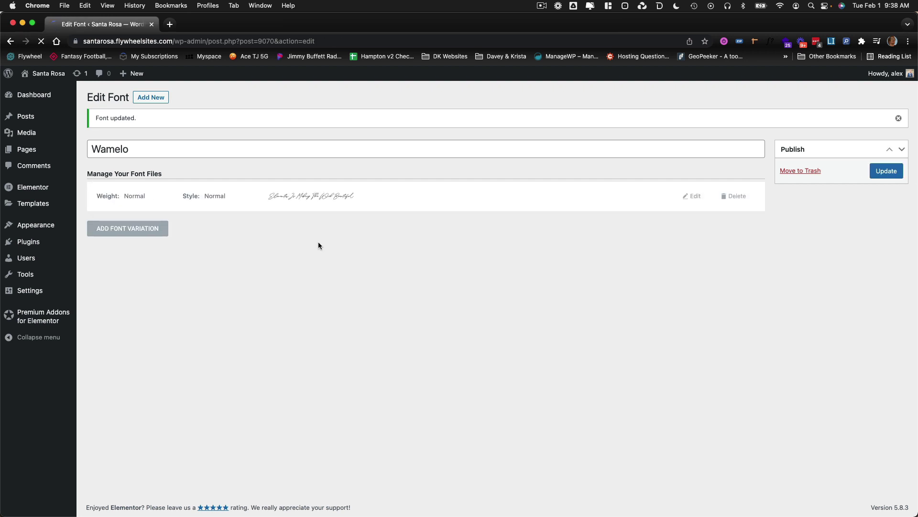
left_click(693, 197)
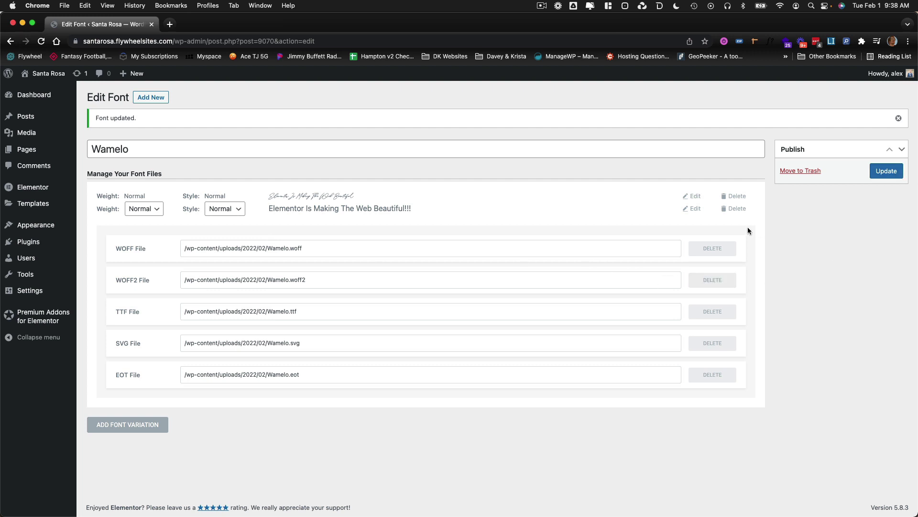
left_click(886, 171)
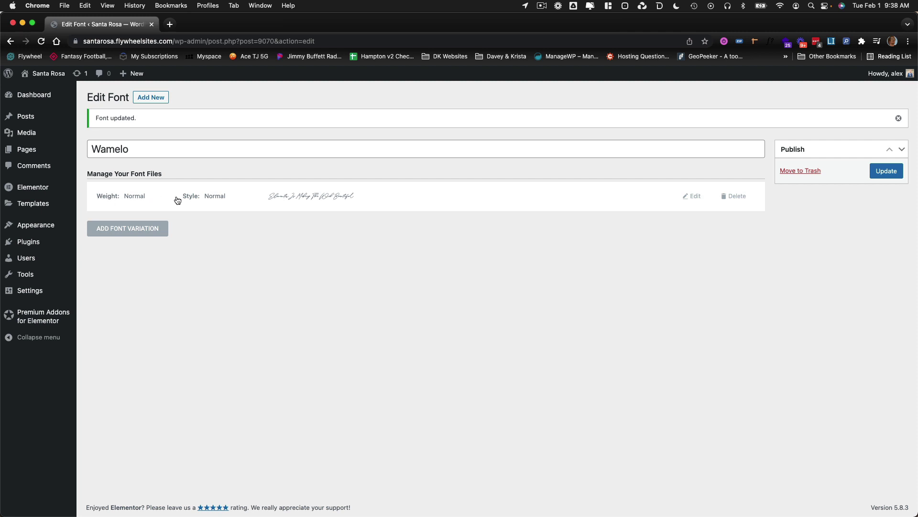
mouse_move(48, 74)
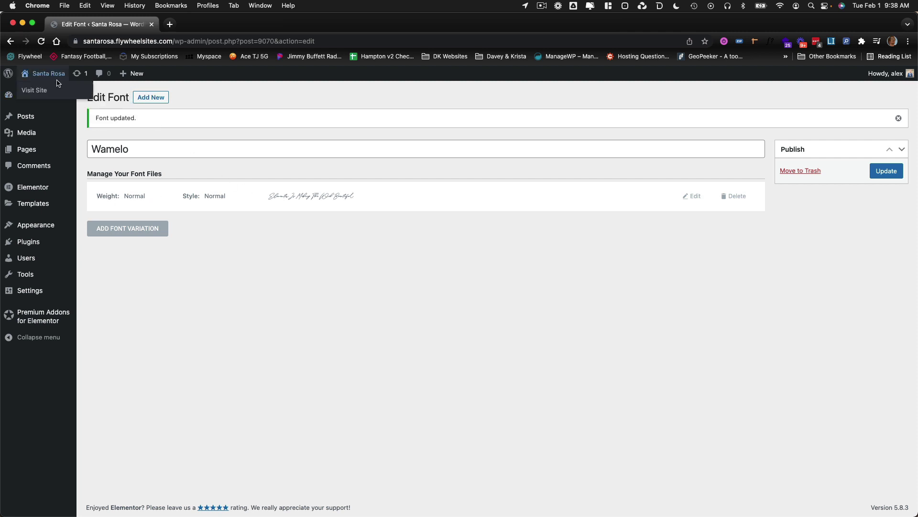
Go to the live site from the WordPress dashboard.
left_click(54, 91)
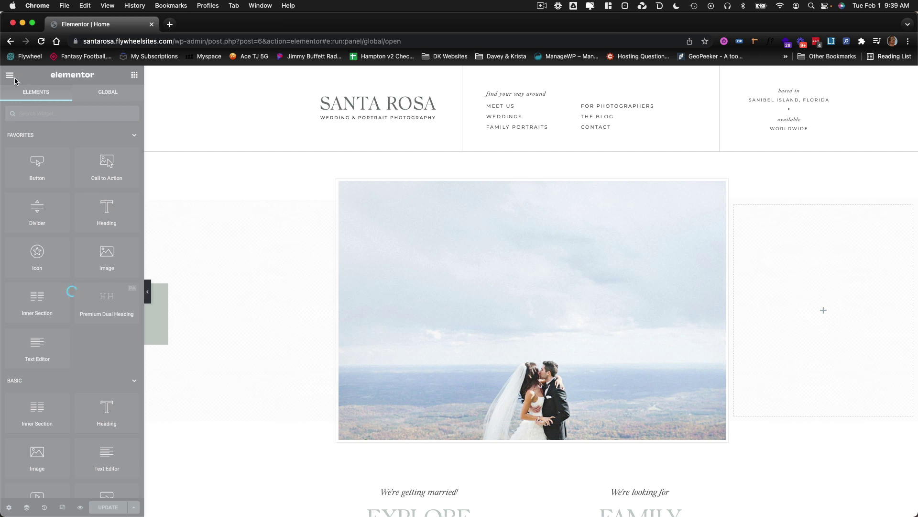
scroll(399, 260, "down", 2)
scroll(379, 298, "down", 2)
scroll(379, 297, "down", 2)
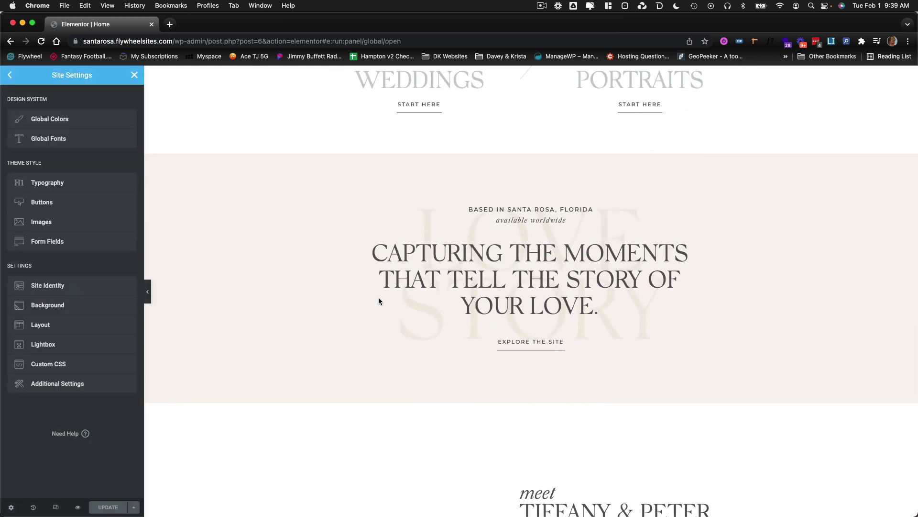
scroll(378, 297, "down", 3)
scroll(378, 297, "down", 2)
scroll(387, 298, "down", 2)
scroll(387, 298, "down", 2)
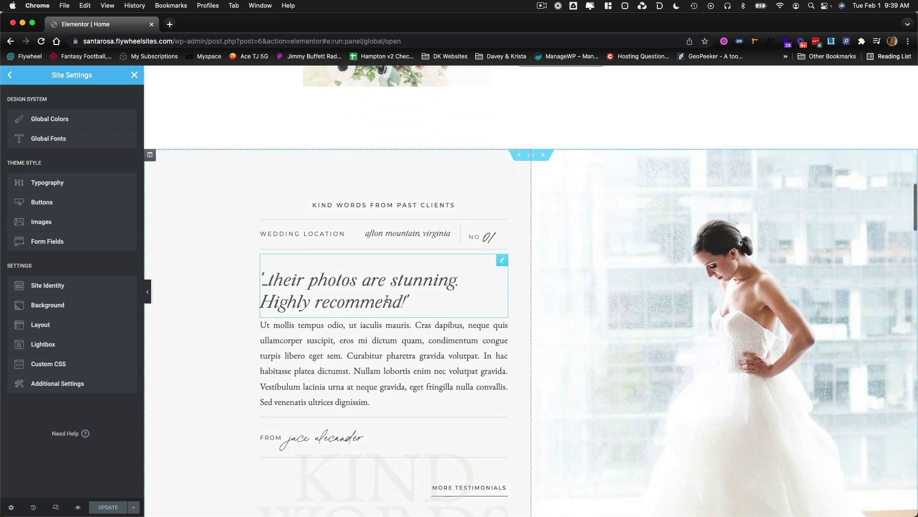
scroll(387, 300, "down", 1)
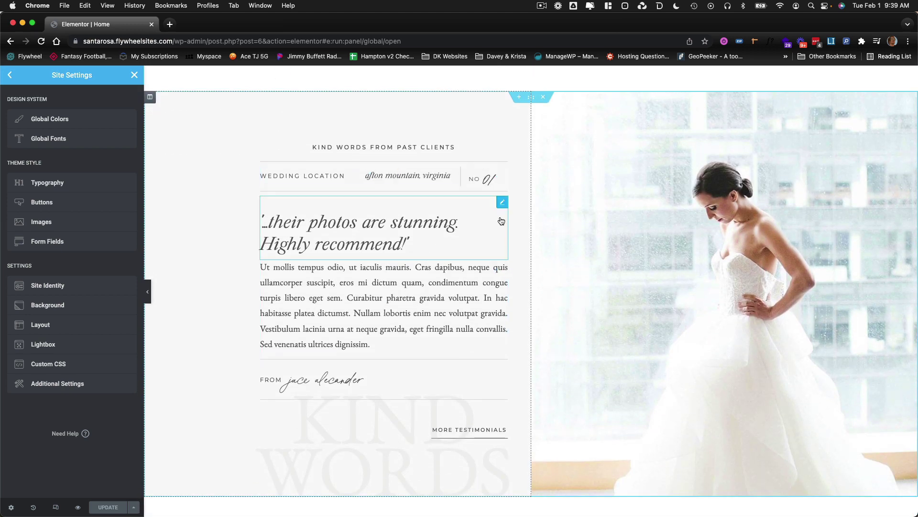
scroll(501, 221, "down", 2)
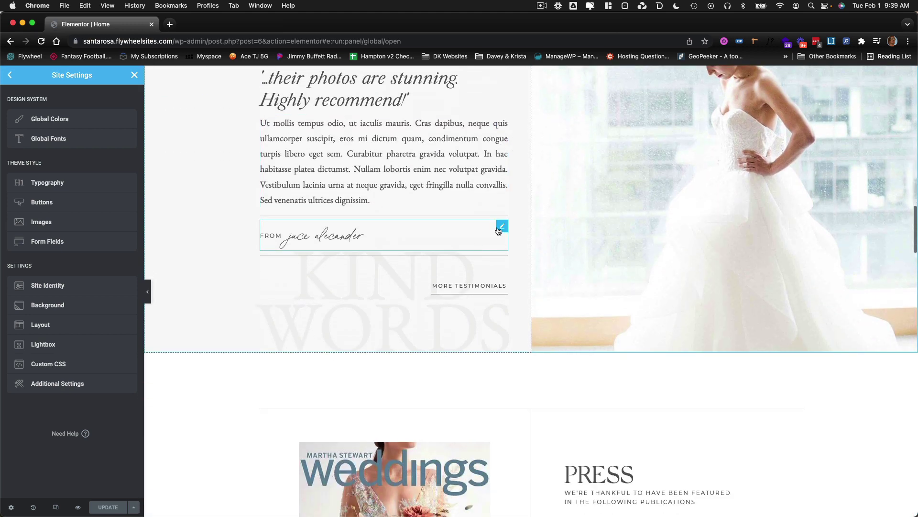
Set the Script Font global font family to Wamelo.
left_click(51, 121)
left_click(12, 75)
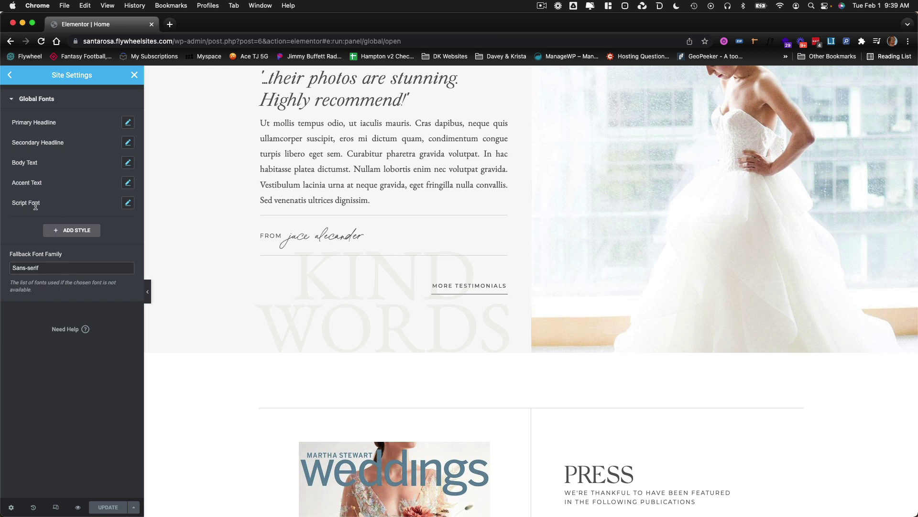
mouse_move(72, 203)
left_click(128, 205)
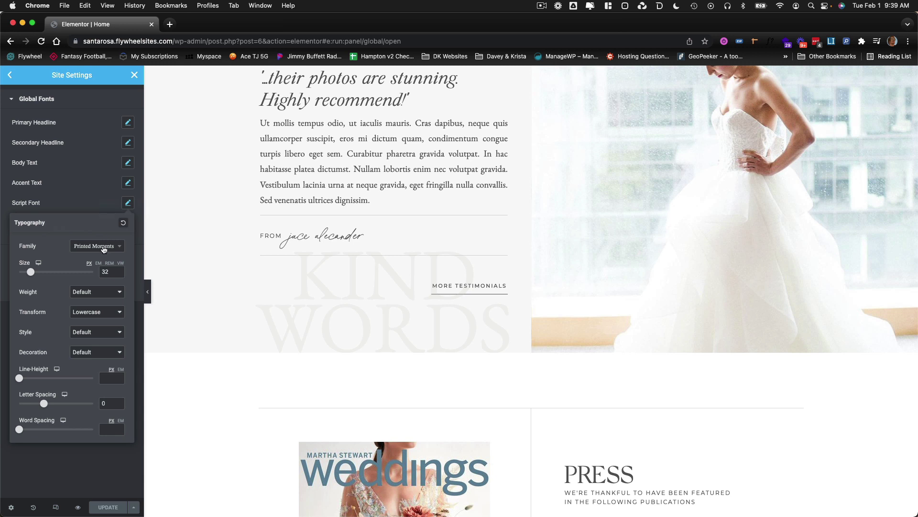
left_click(104, 248)
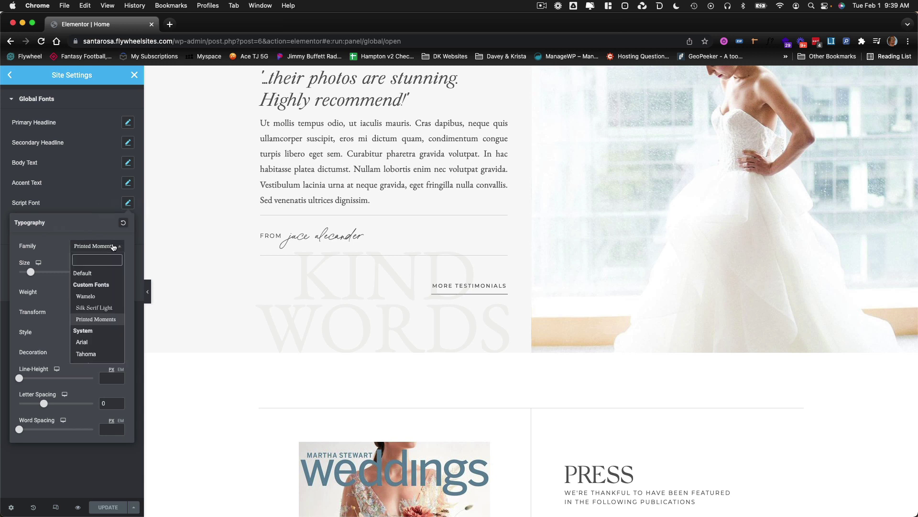
left_click(107, 297)
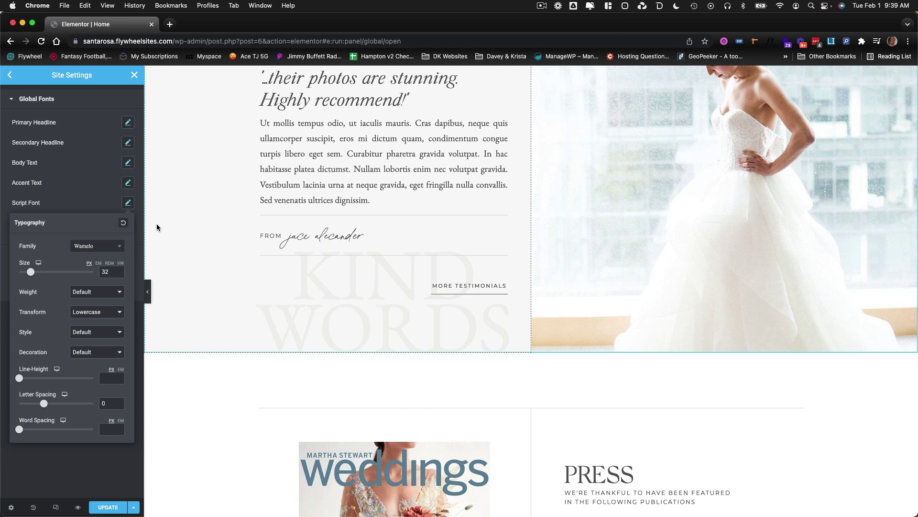
Revert the Script Font family to Printed Moments and close its typography settings.
left_click(88, 246)
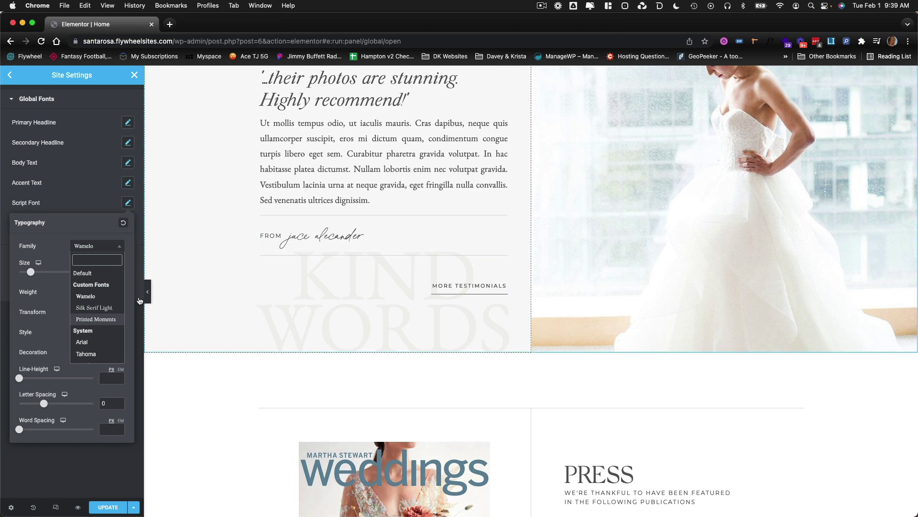
left_click(110, 322)
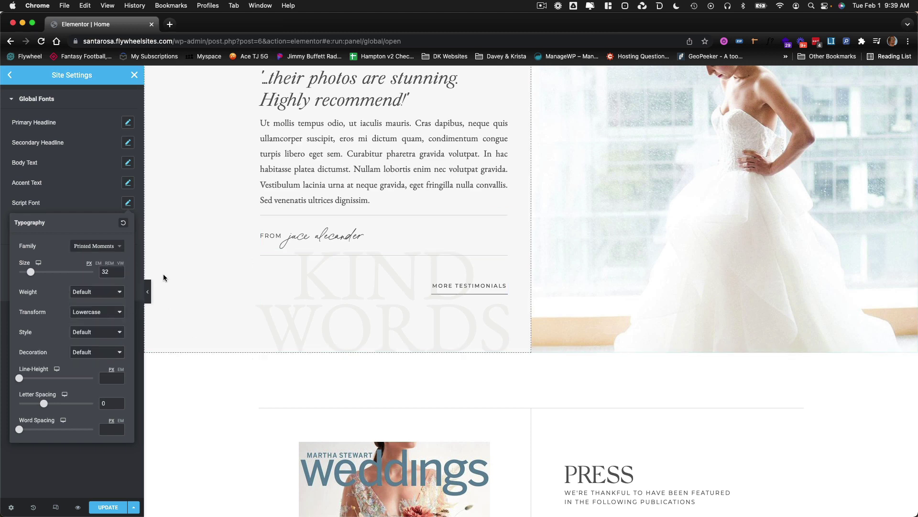
left_click(83, 203)
scroll(299, 319, "up", 5)
scroll(294, 309, "up", 10)
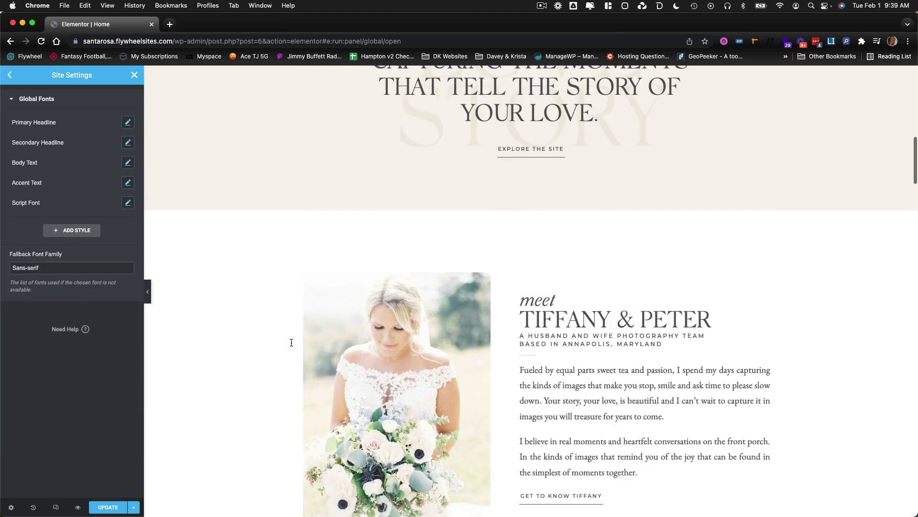
scroll(281, 291, "up", 5)
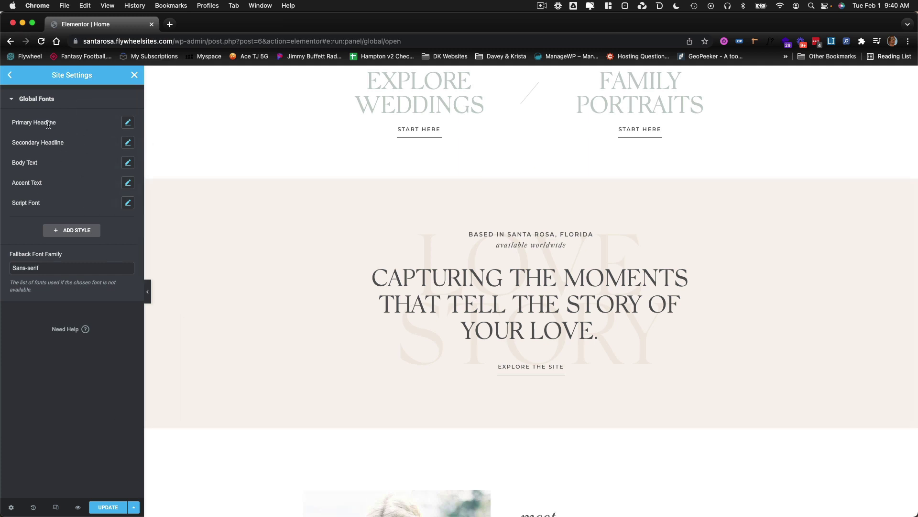
Update the Site Settings from the main menu and close the settings panel.
left_click(10, 75)
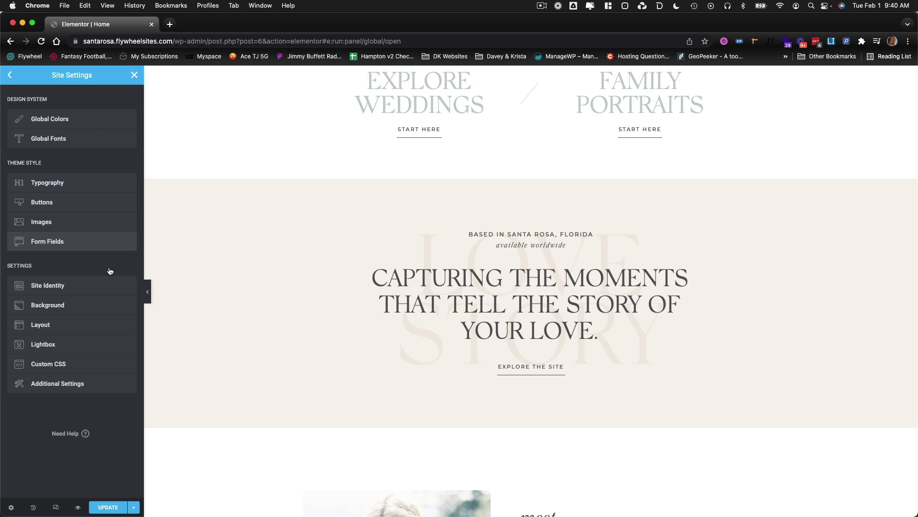
left_click(108, 507)
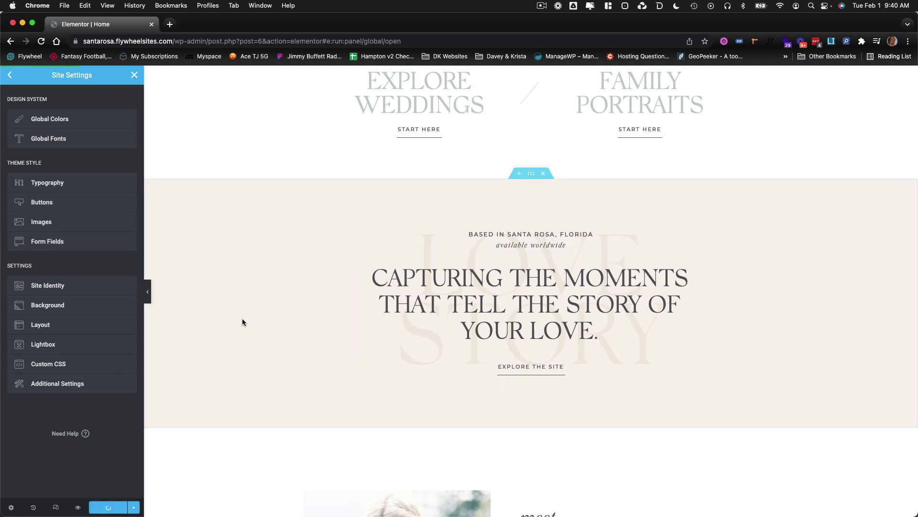
left_click(136, 75)
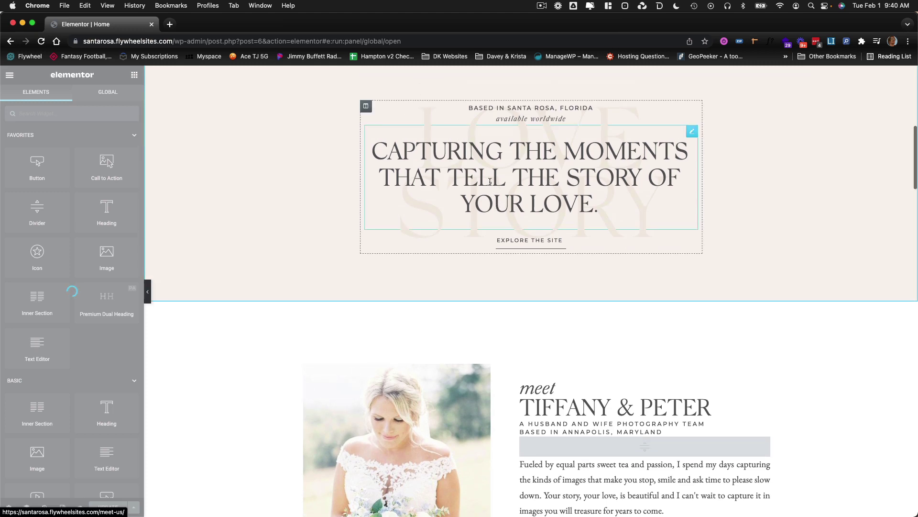
Give the Explore Weddings heading the Wamelo font with Default text transform.
left_click(466, 202)
scroll(474, 216, "up", 10)
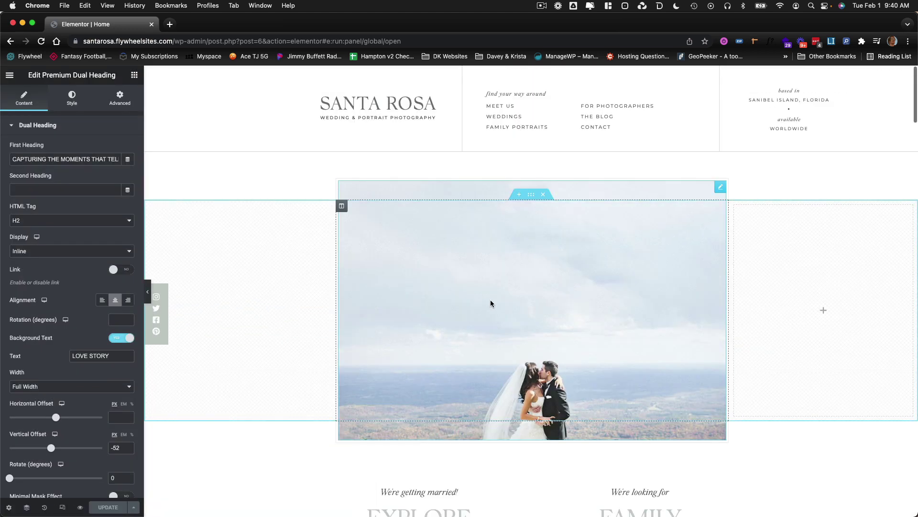
scroll(492, 304, "down", 2)
left_click(419, 416)
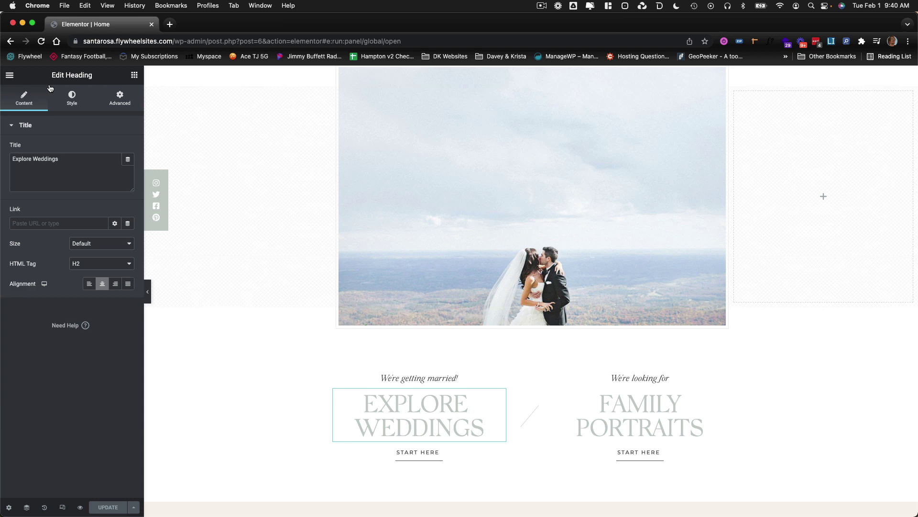
left_click(71, 98)
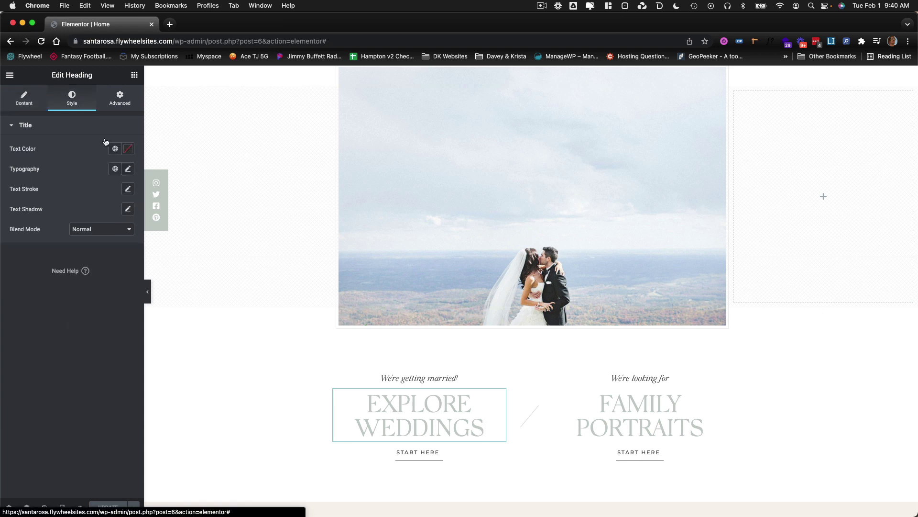
left_click(128, 170)
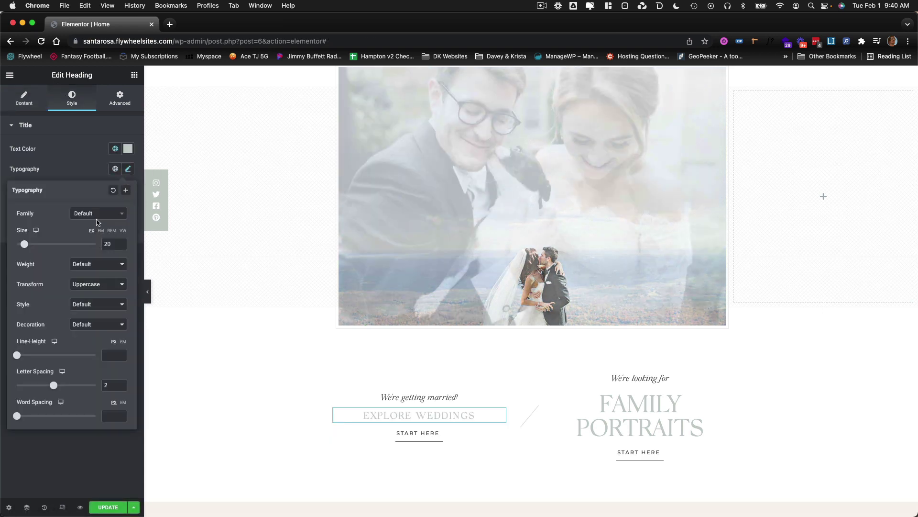
left_click(96, 213)
left_click(95, 264)
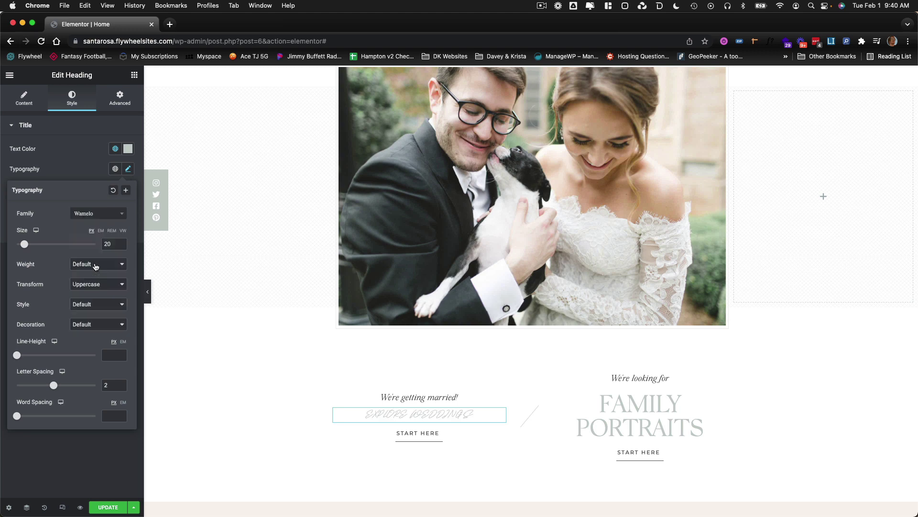
left_click(100, 288)
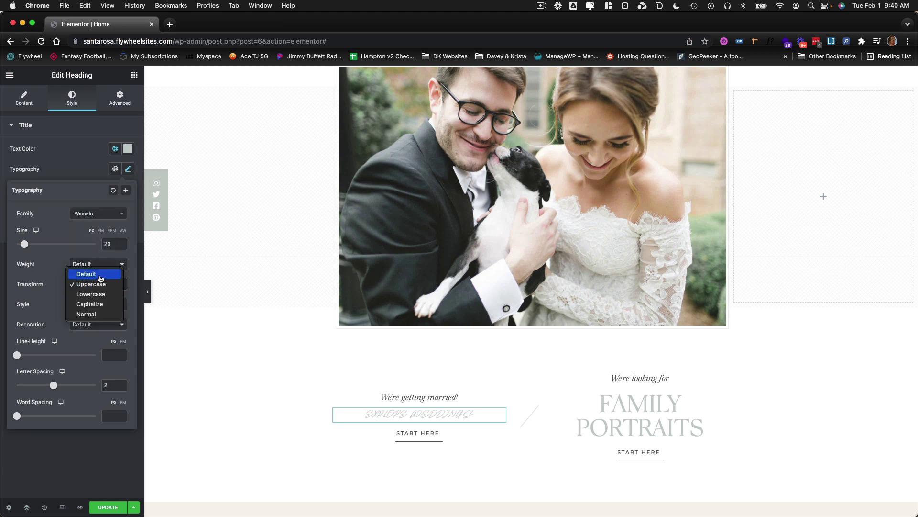
left_click(81, 272)
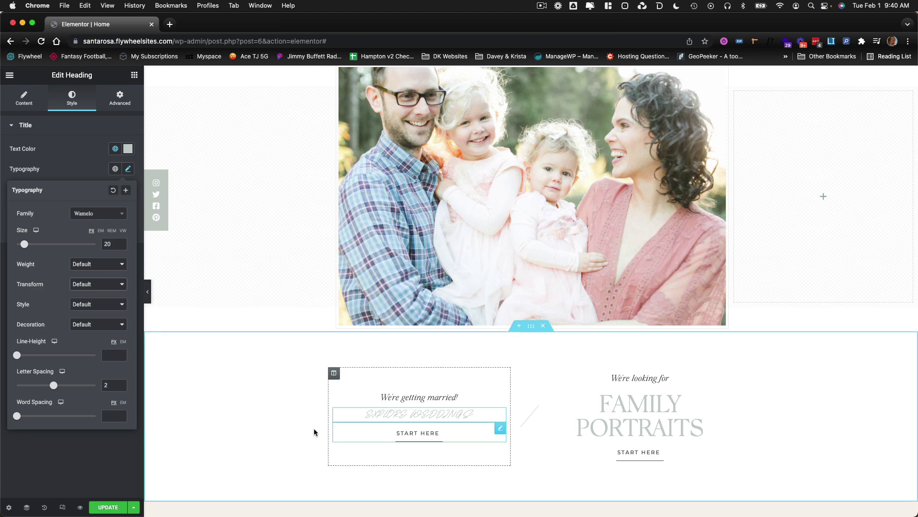
Revert the page to 'Editing Started' through the editing History.
left_click(107, 475)
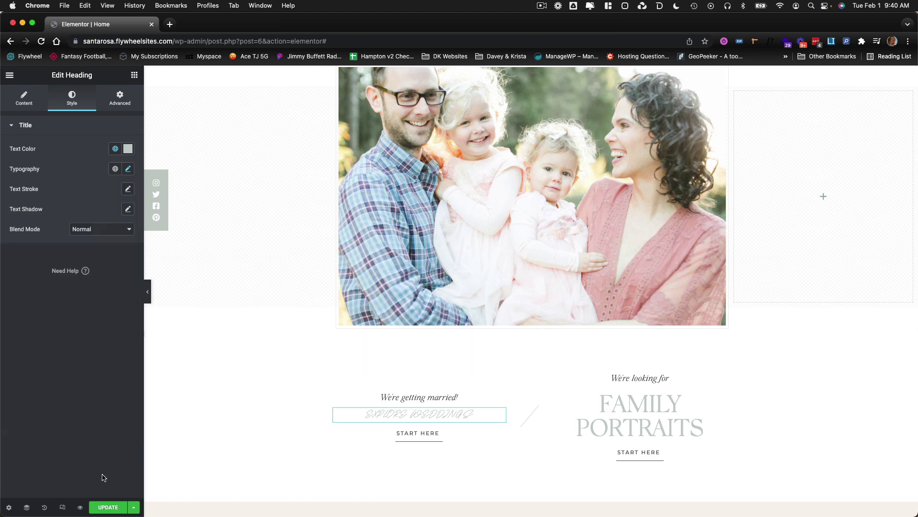
left_click(44, 507)
left_click(86, 196)
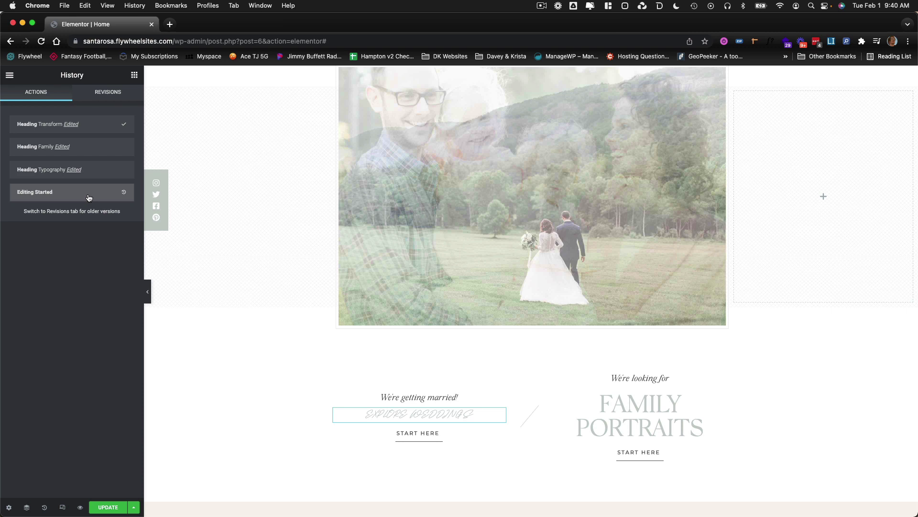